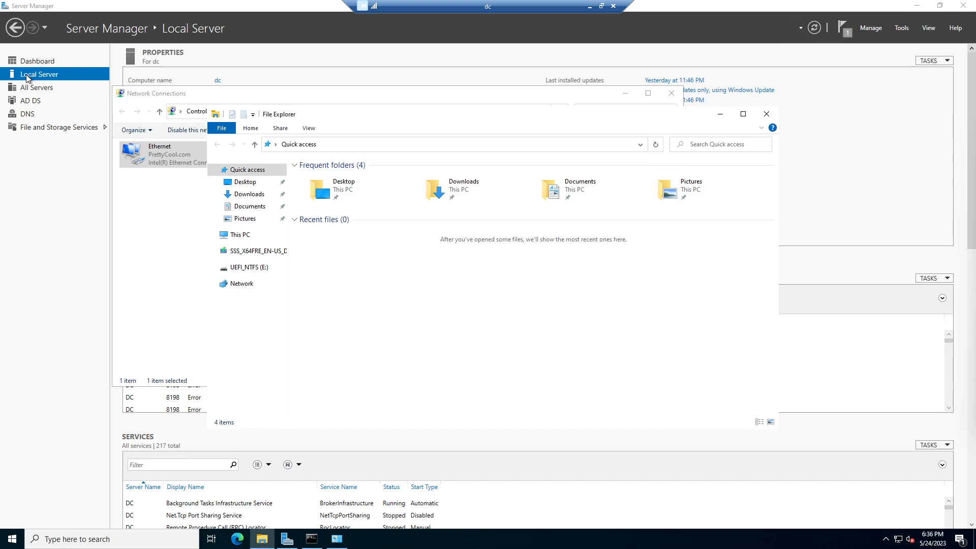
- View the local server's properties, switch to the local computer, run ipconfig /all in Command Prompt, and examine the Ethernet adapter's network settings
left_click(26, 74)
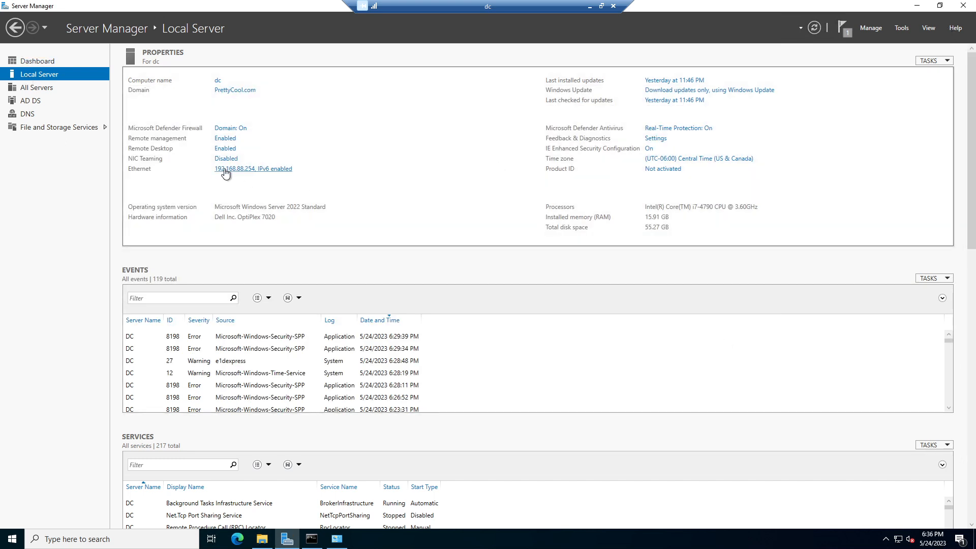
left_click(586, 6)
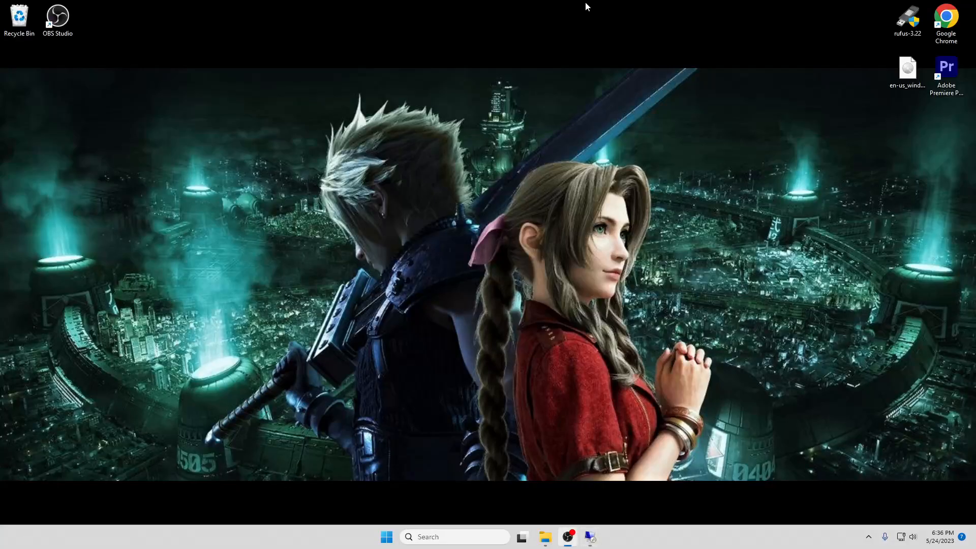
left_click(475, 537)
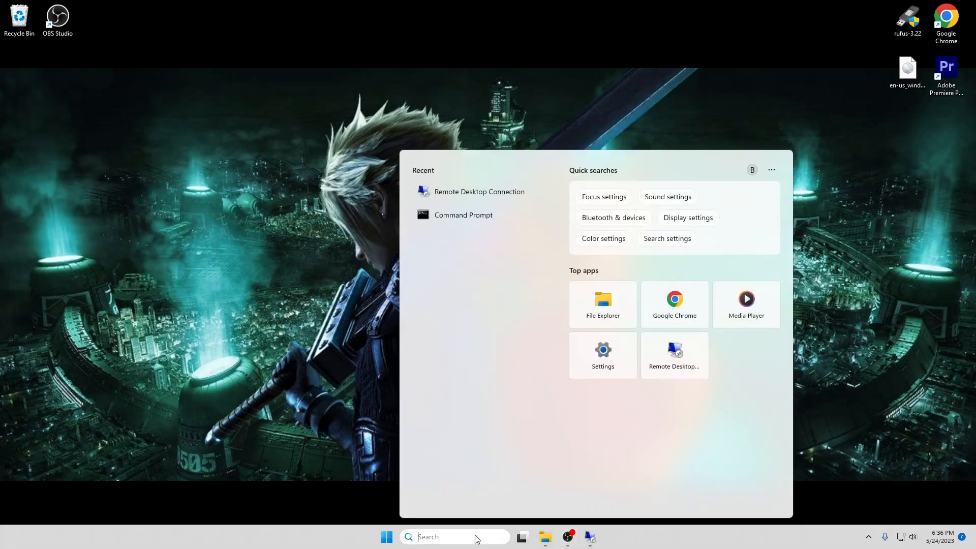
type("cmd")
key("Return")
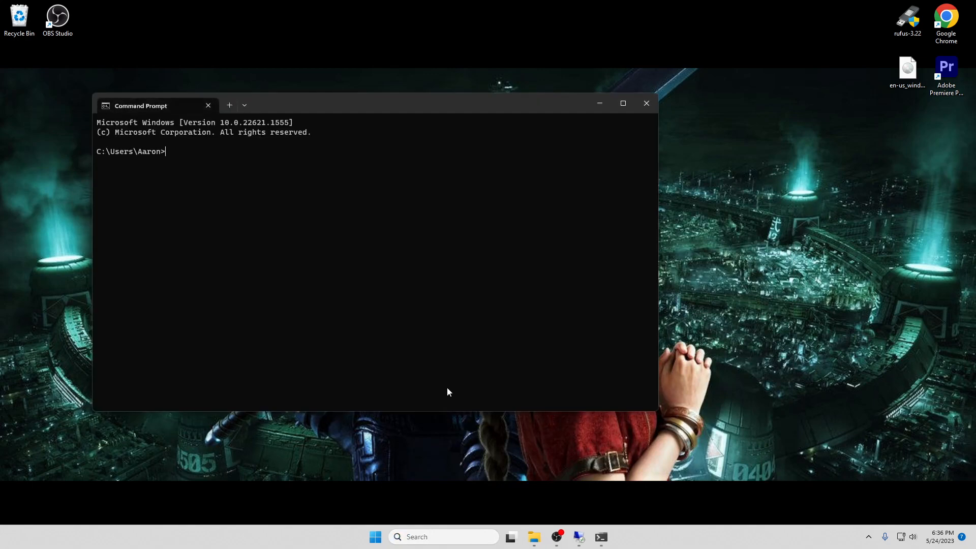
type("ipconfig /all")
key("Return")
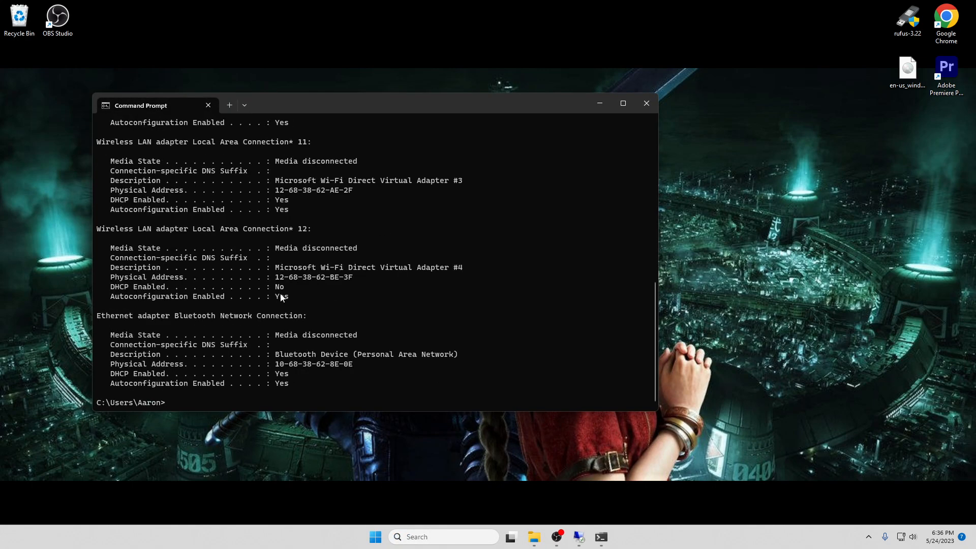
scroll(334, 319, "up", 15)
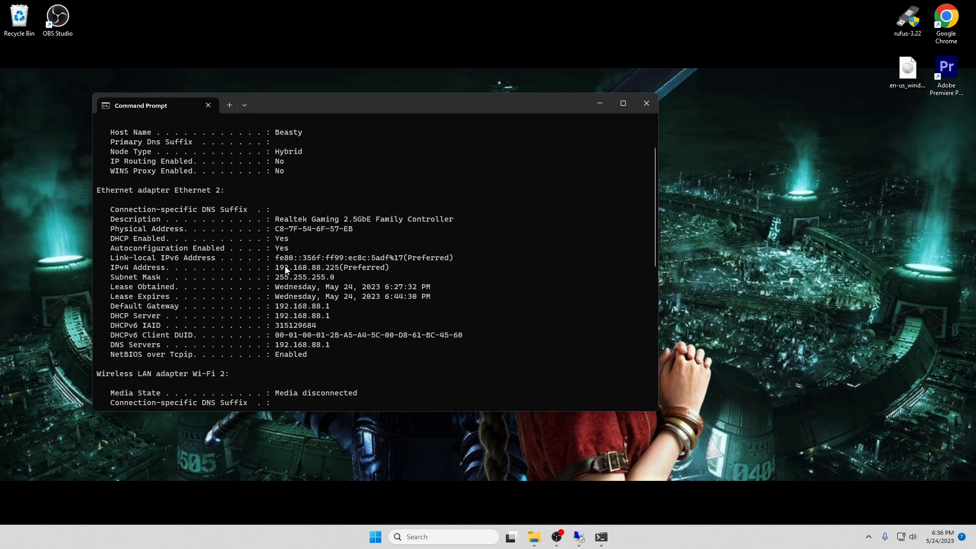
- Return to the dc remote session and start adding roles with a role-based or feature-based installation on dc.PrettyCool.com
left_click(580, 537)
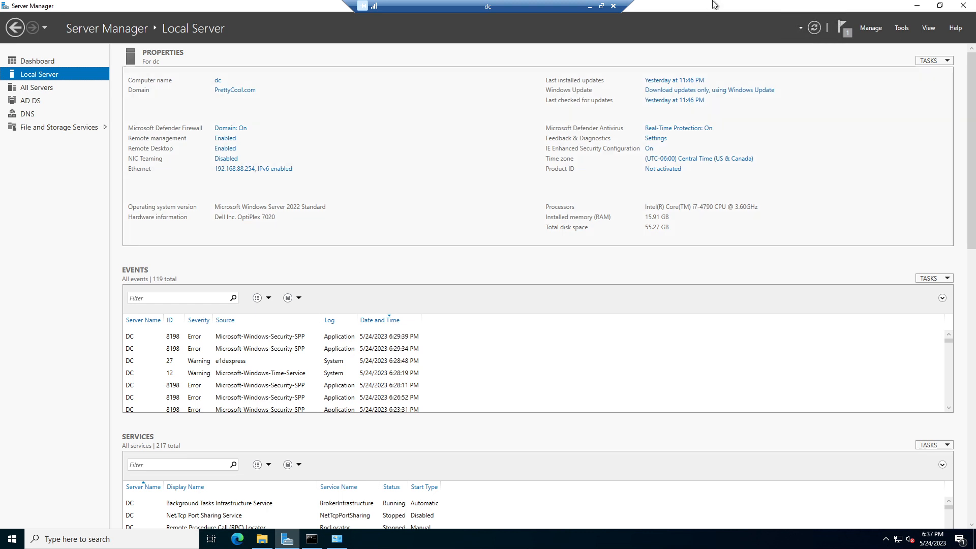
left_click(862, 29)
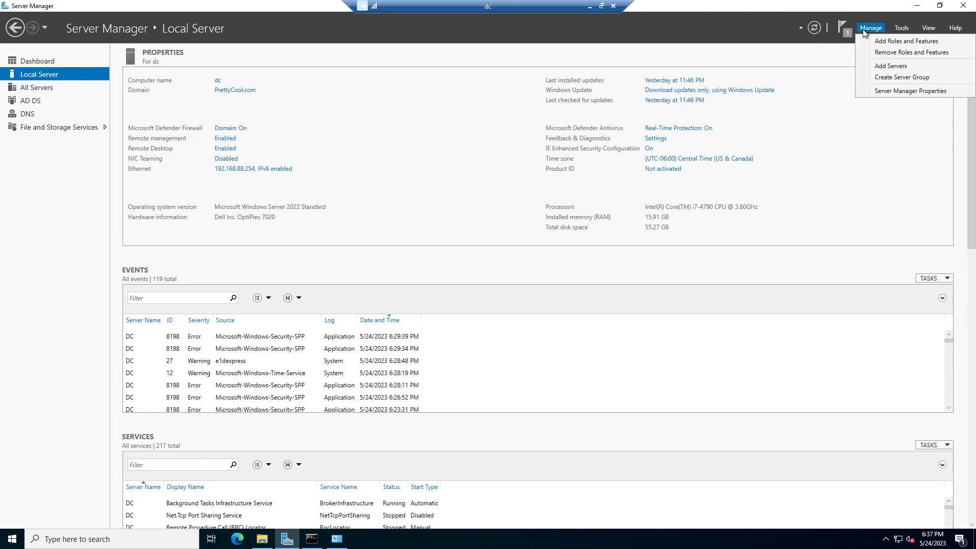
left_click(871, 30)
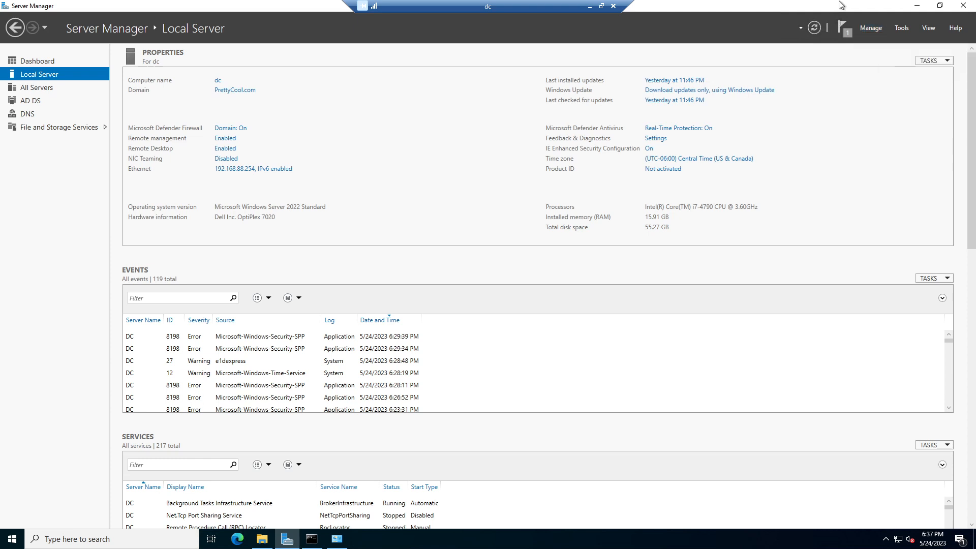
left_click(876, 28)
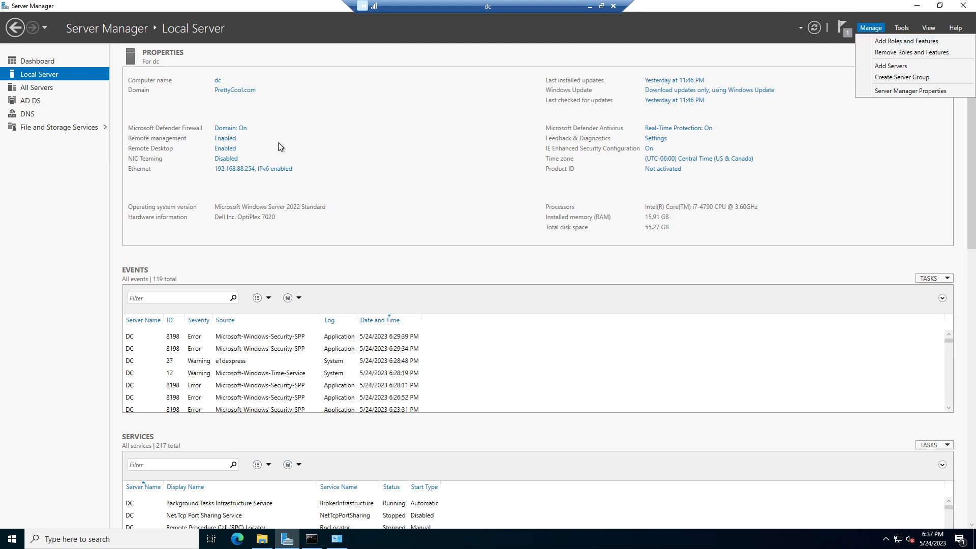
left_click(906, 41)
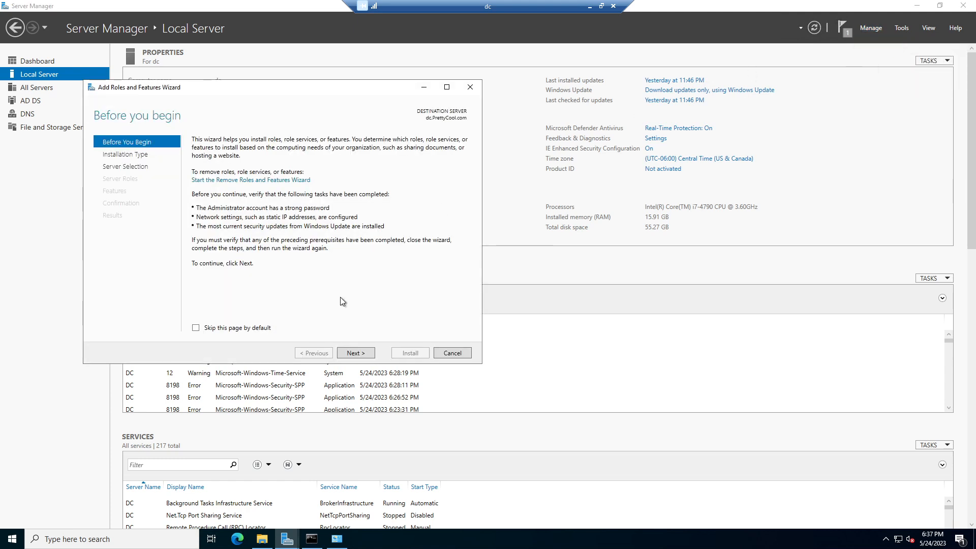
left_click(356, 353)
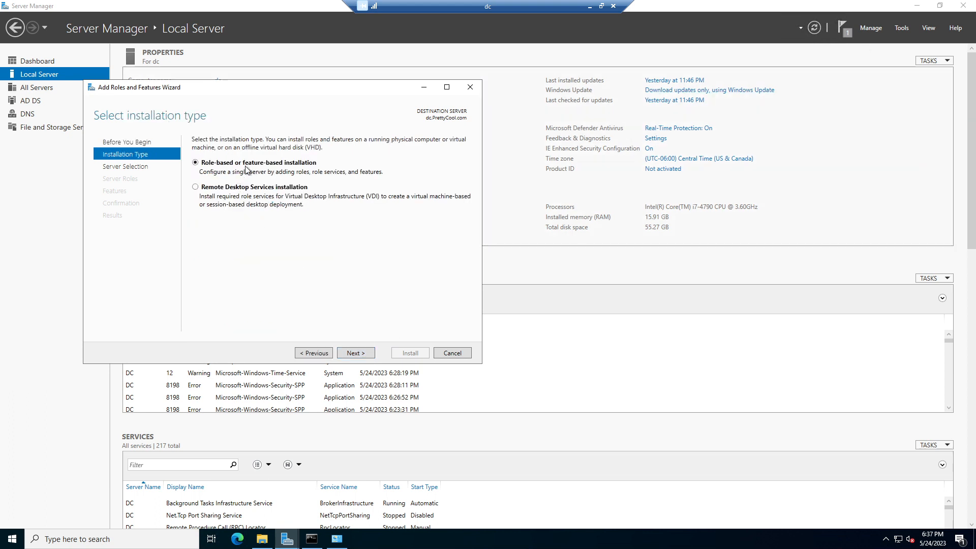
left_click(351, 352)
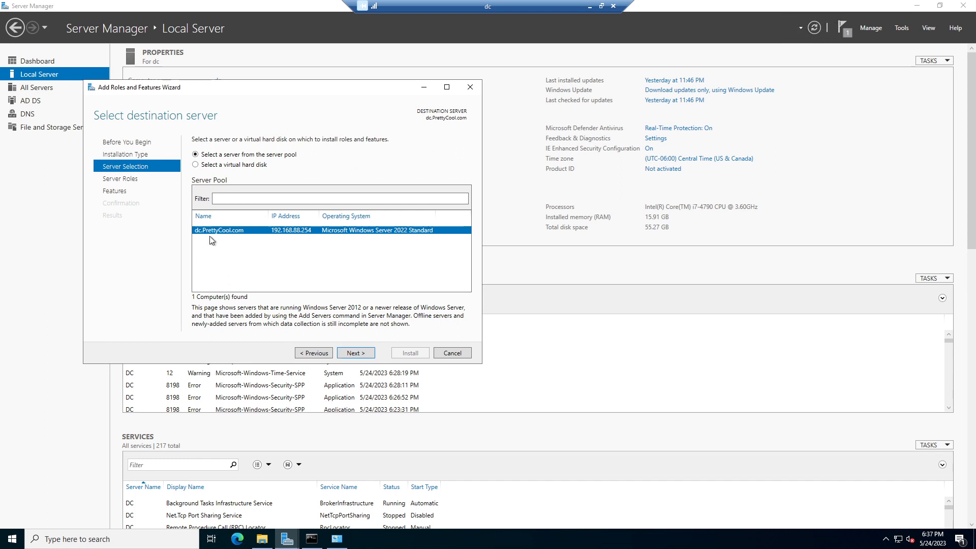
left_click(357, 356)
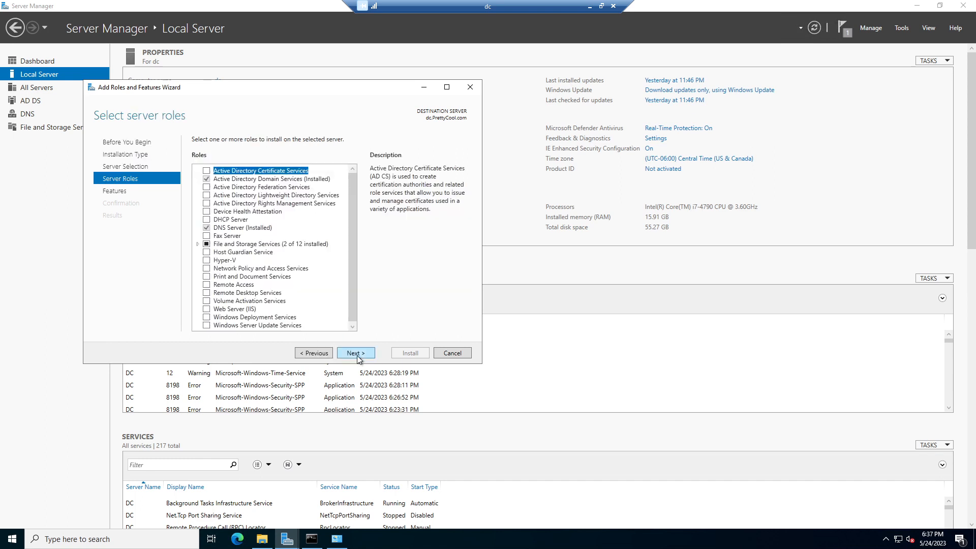
- Select the DHCP Server role with its required management tools and proceed to the installation confirmation
left_click(207, 219)
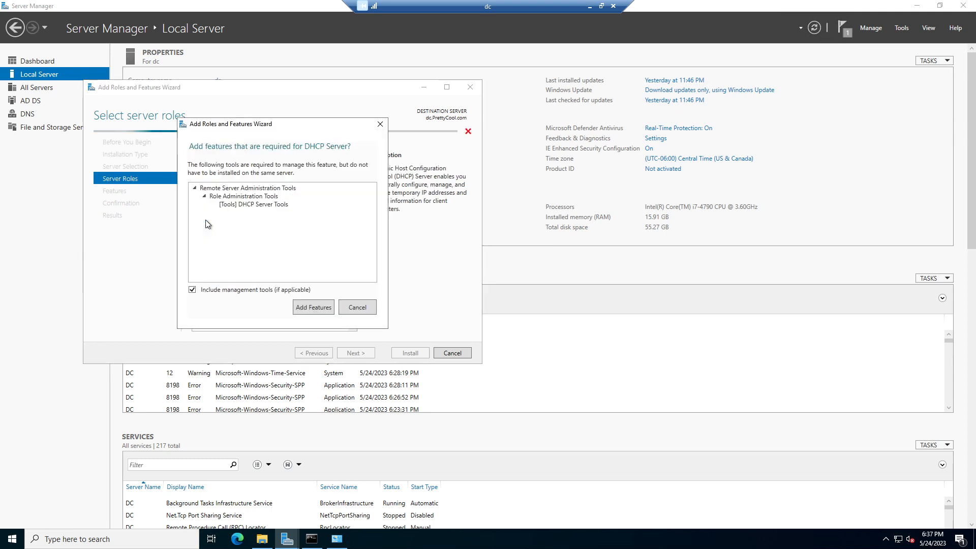
left_click(311, 309)
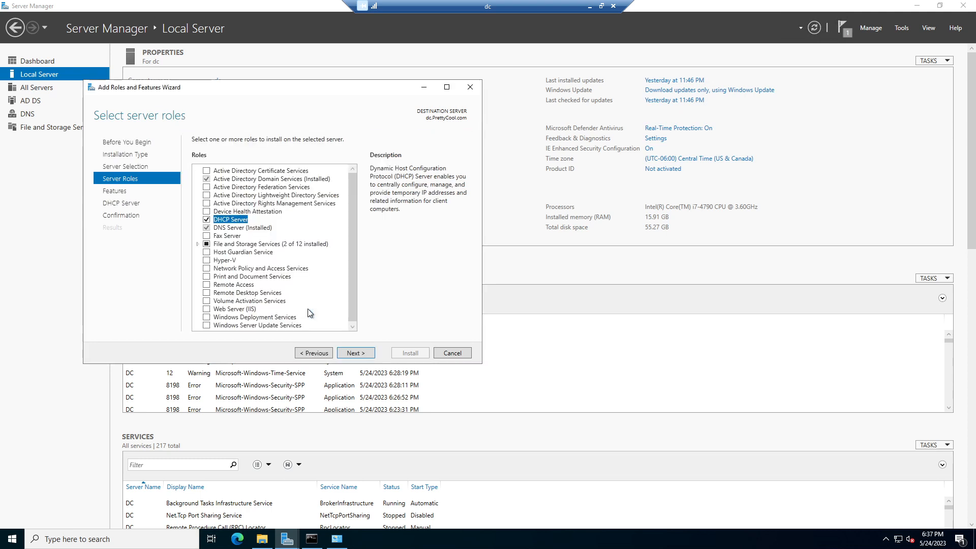
left_click(358, 353)
left_click(358, 353)
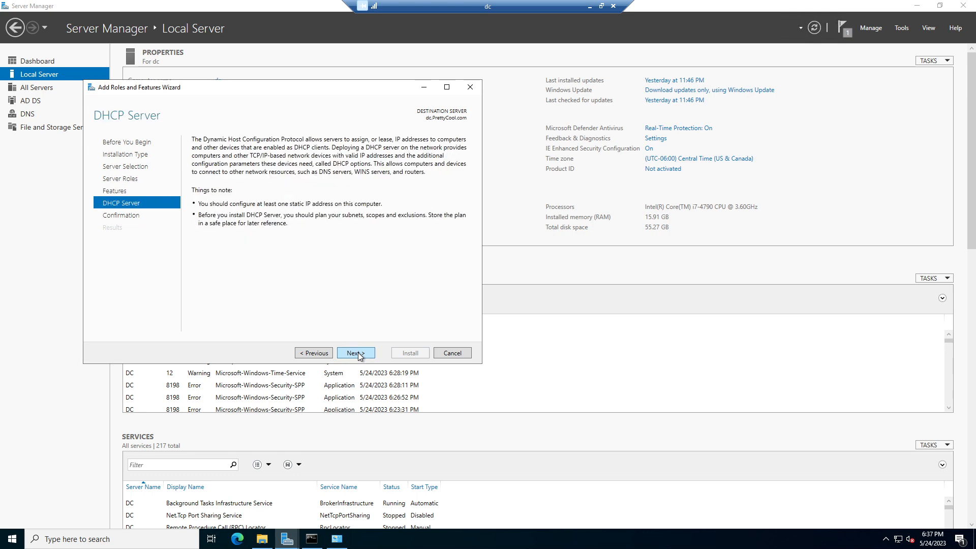
left_click(358, 352)
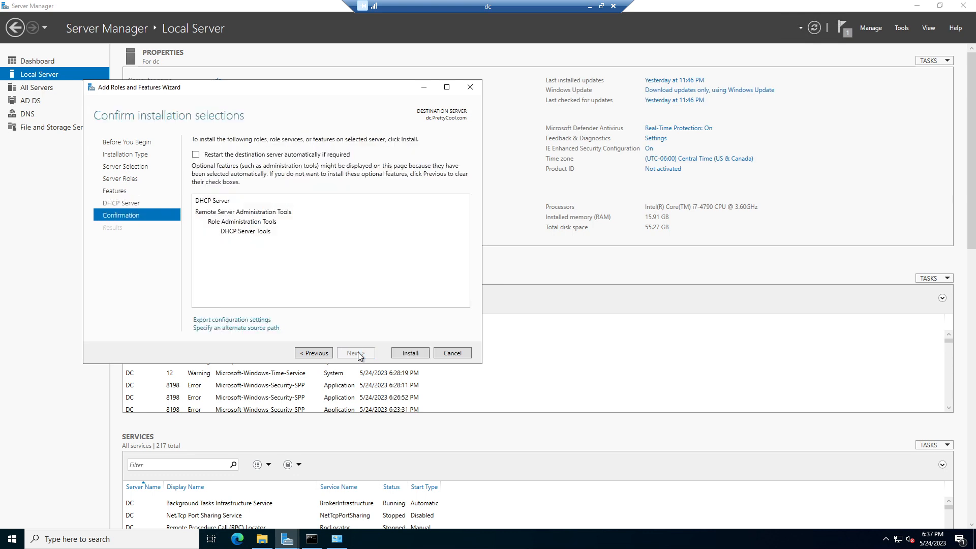
- Allow the destination server to restart automatically if required, install the DHCP Server role, and close the wizard
left_click(195, 155)
left_click(513, 305)
left_click(410, 353)
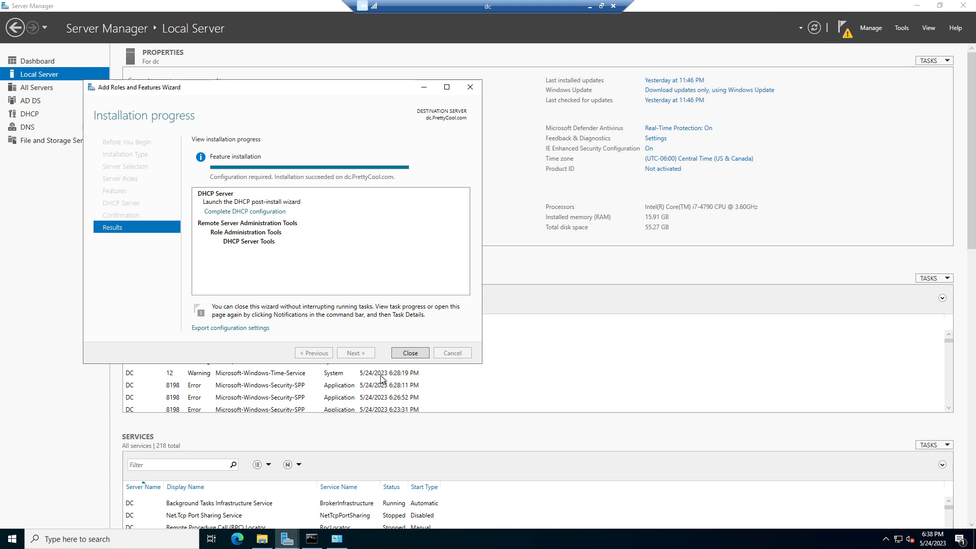
left_click(410, 354)
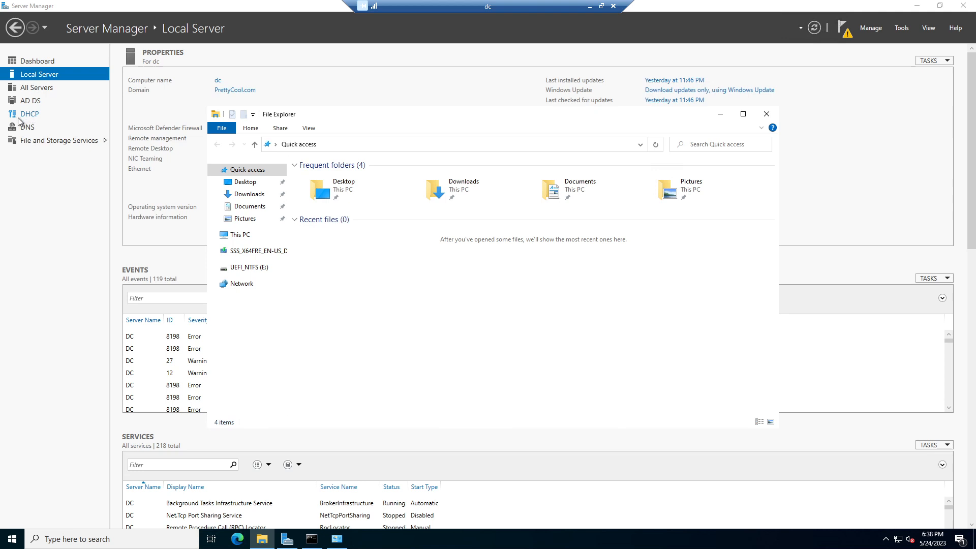
- Close File Explorer and complete the DHCP post-install configuration, authorizing the server with the current user's credentials
left_click(767, 114)
left_click(844, 31)
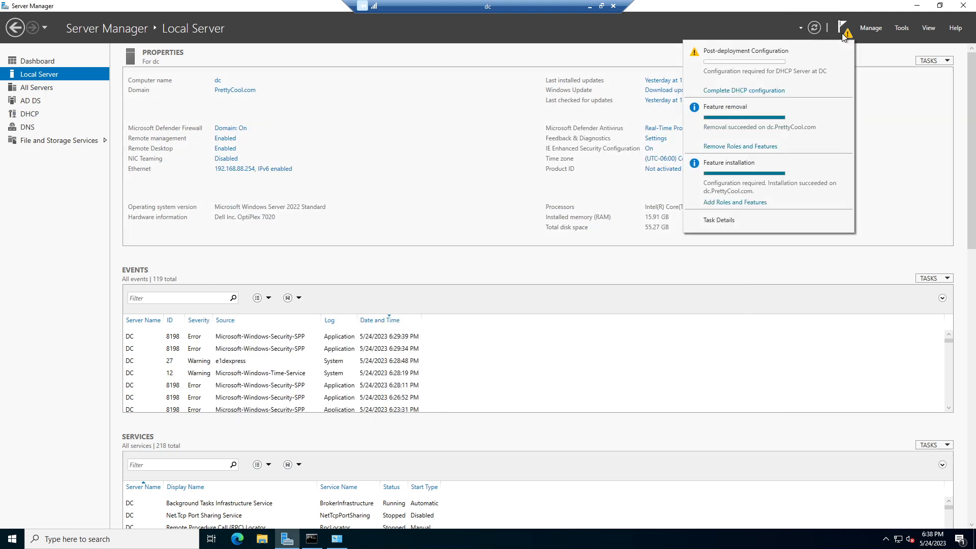
left_click(745, 91)
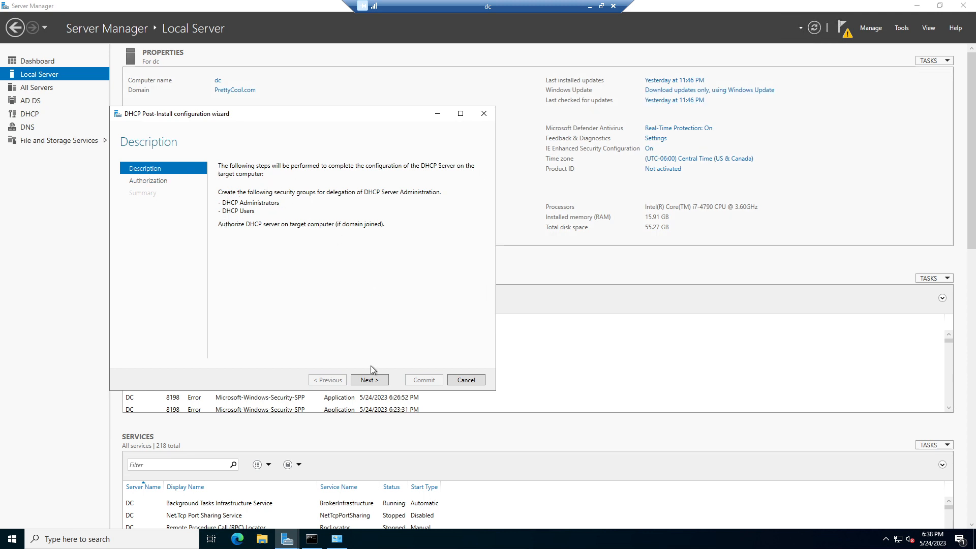
left_click(376, 382)
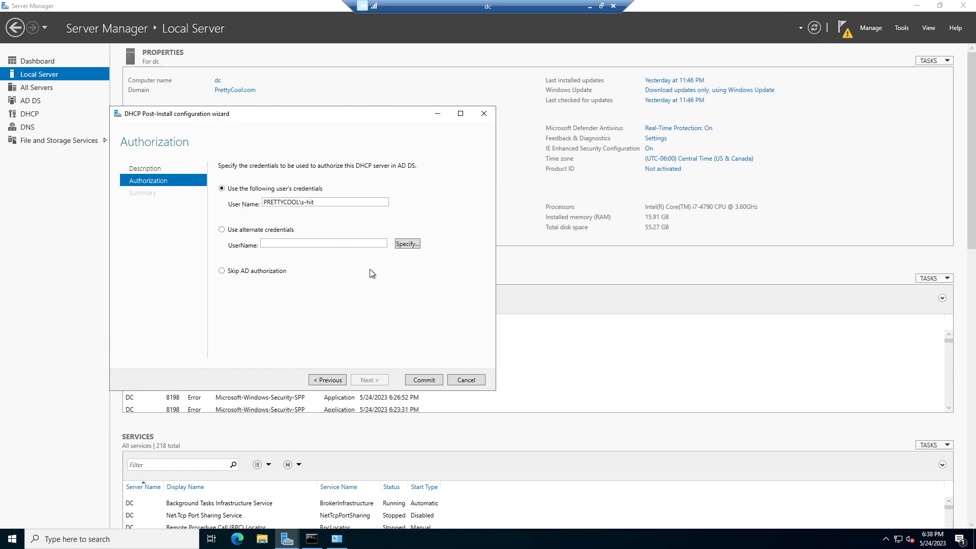
left_click(427, 381)
left_click(426, 380)
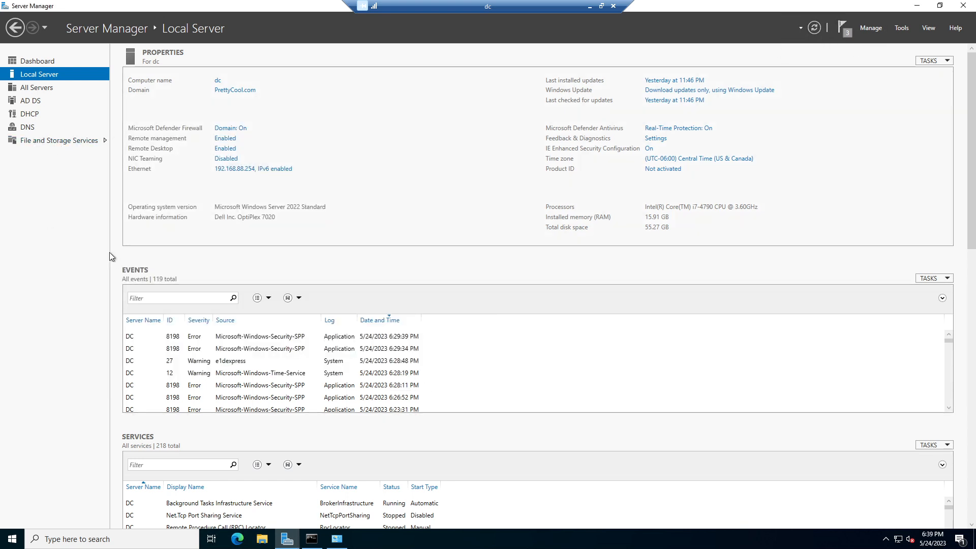
- Open the DHCP management console, maximize it, and widen the console tree to show the full server name
left_click(901, 29)
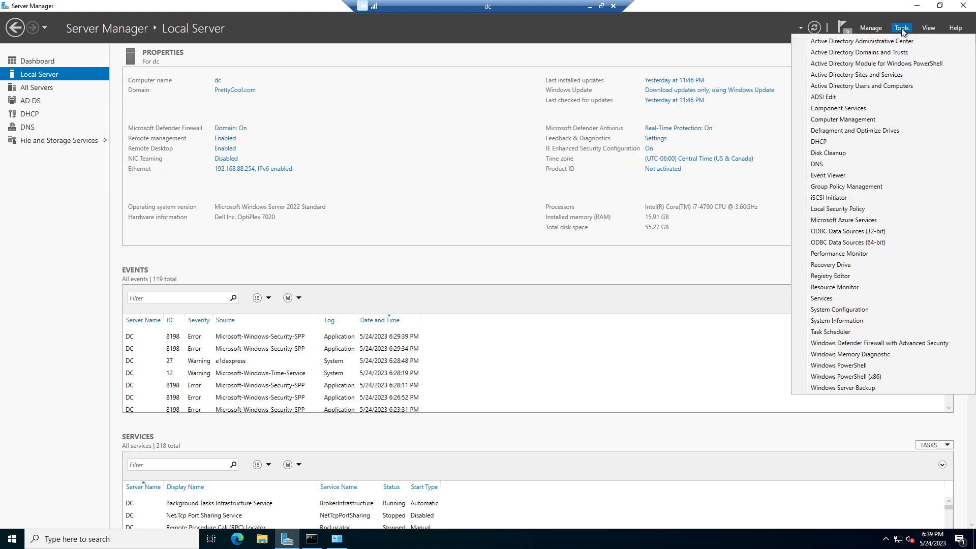
left_click(822, 144)
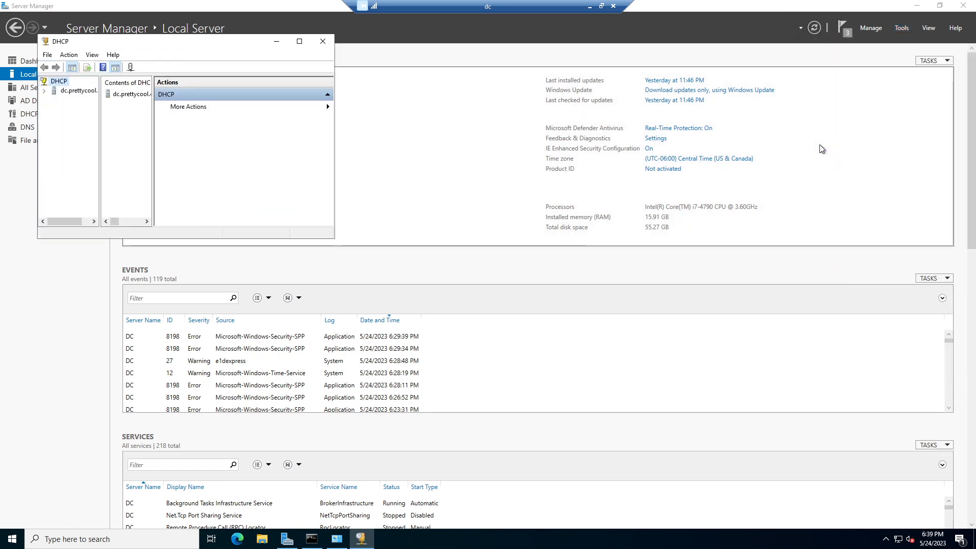
left_click_drag(205, 44, 346, 81)
left_click(439, 78)
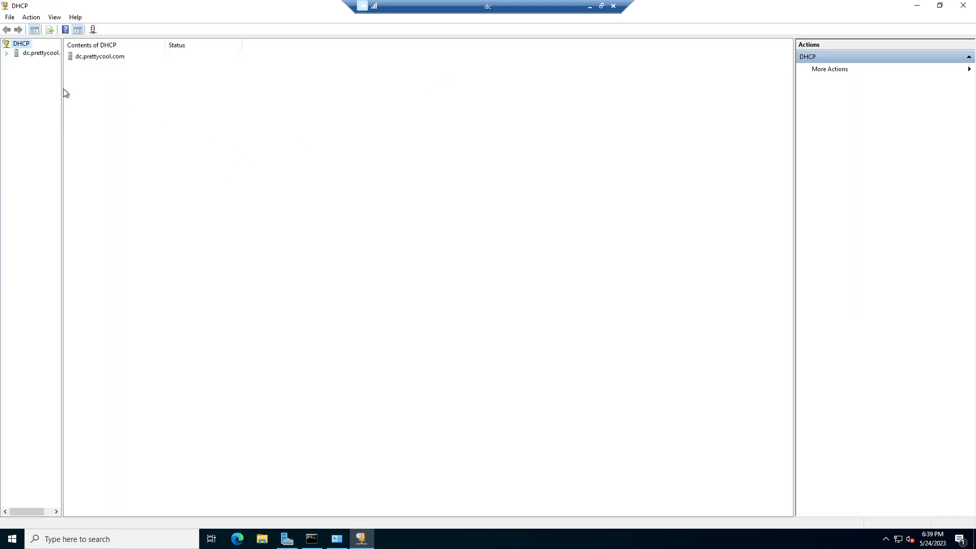
left_click_drag(61, 89, 158, 94)
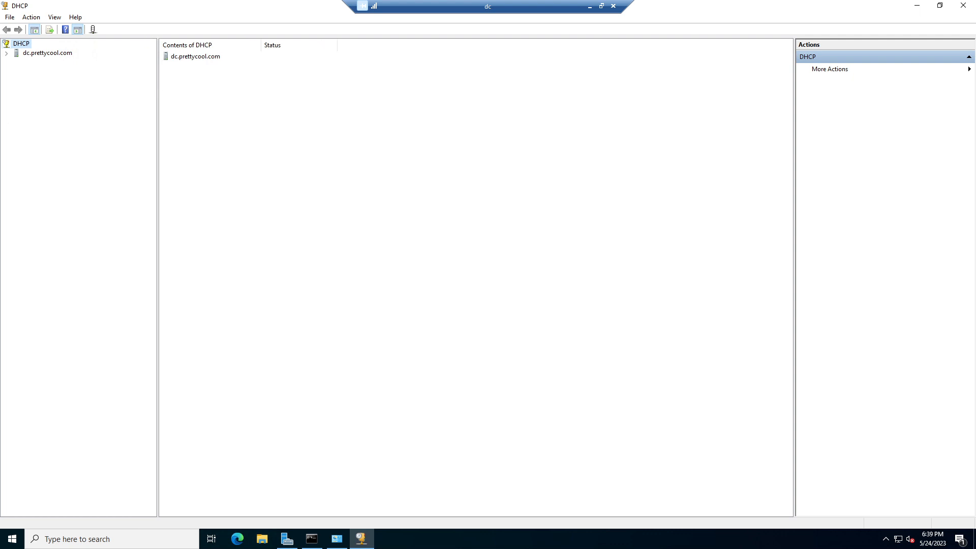
- Expand the dc.prettycool.com server and its IPv4 node in the DHCP console tree
left_click(6, 54)
right_click(38, 63)
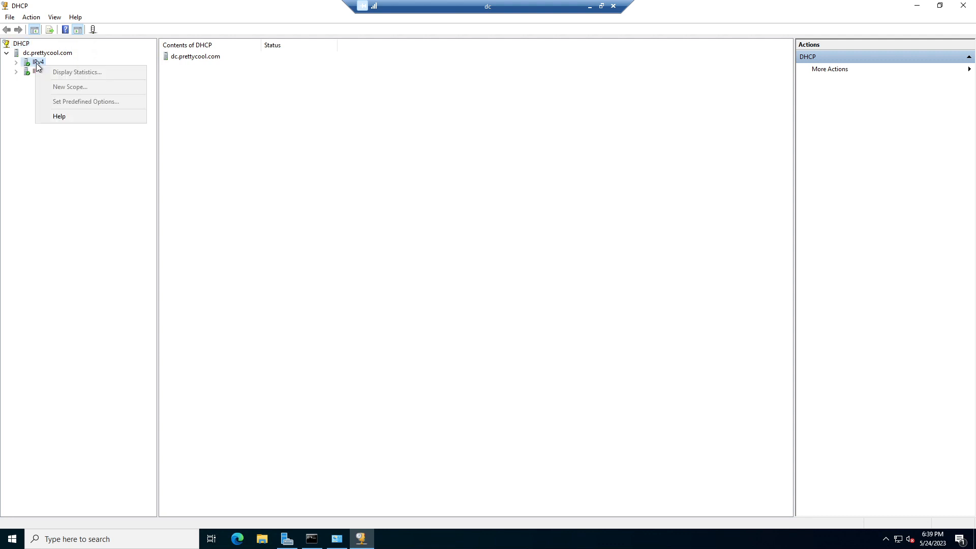
right_click(39, 54)
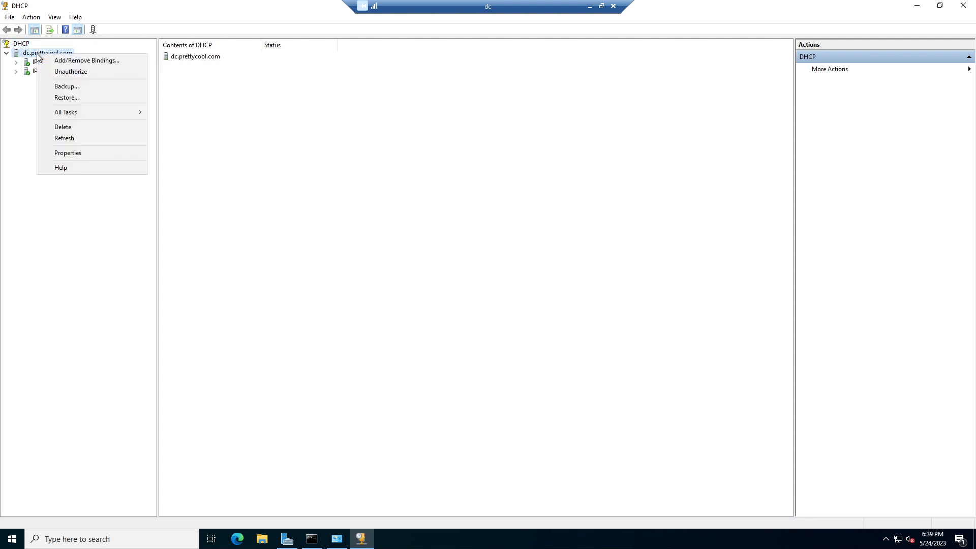
left_click(16, 67)
left_click(16, 63)
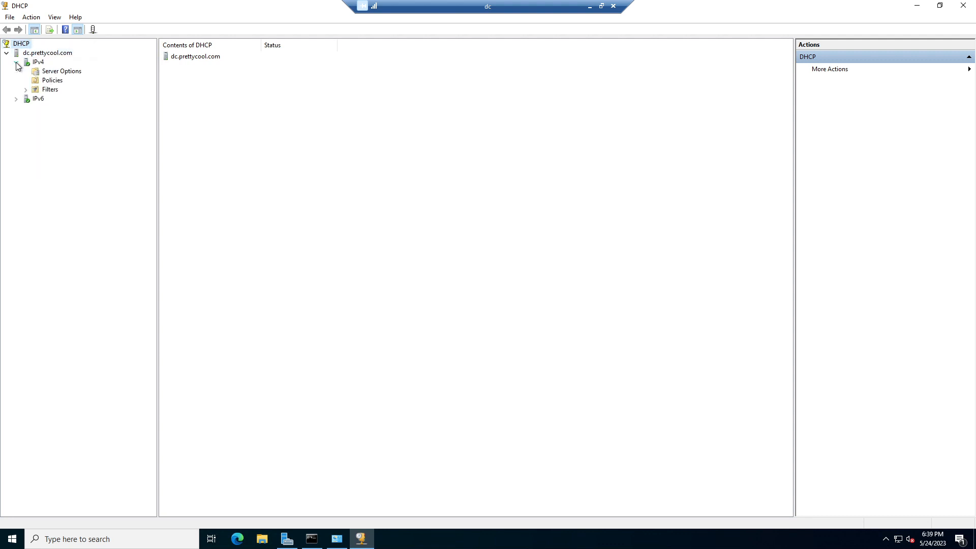
- Start a new scope under the IPv4 node and name it 50-70
right_click(37, 62)
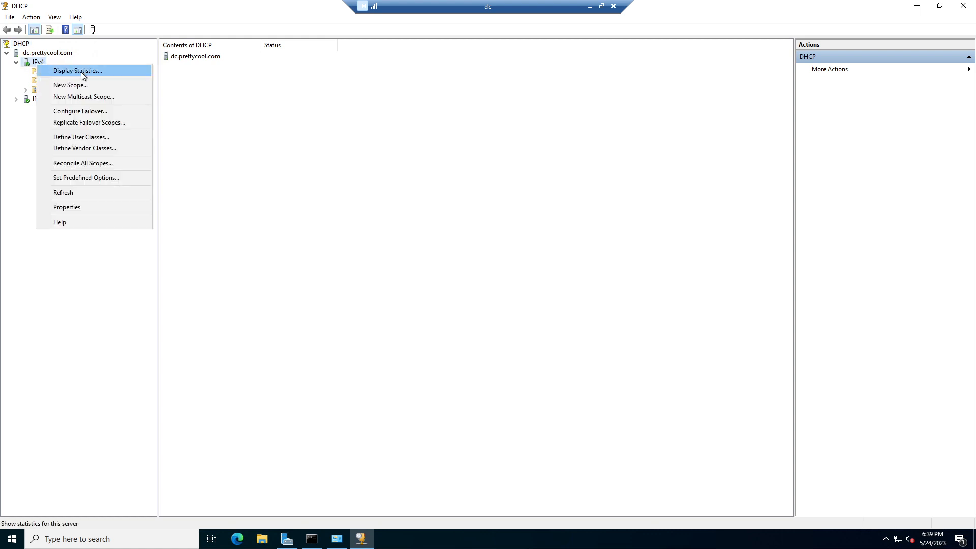
left_click(83, 87)
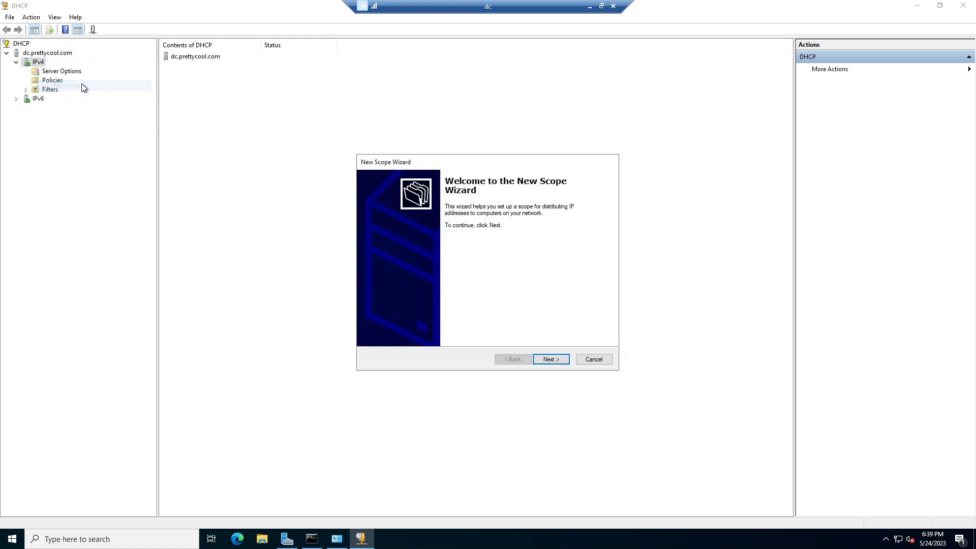
left_click(557, 358)
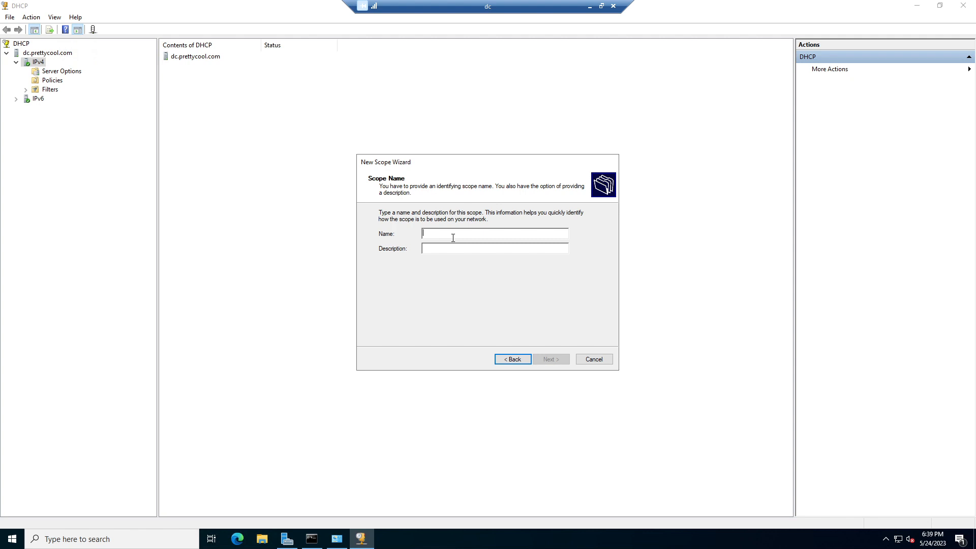
type("50")
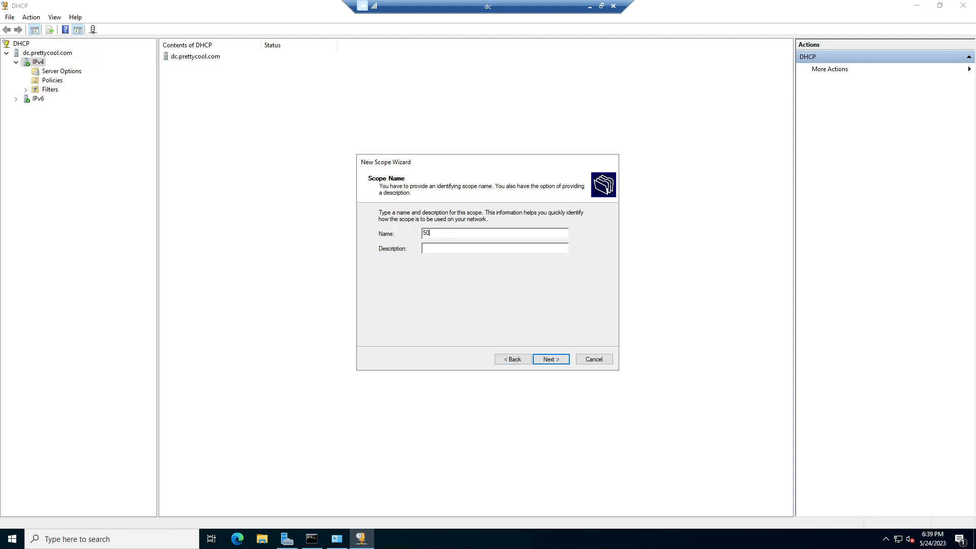
type("-7")
type("LAB")
left_click(558, 361)
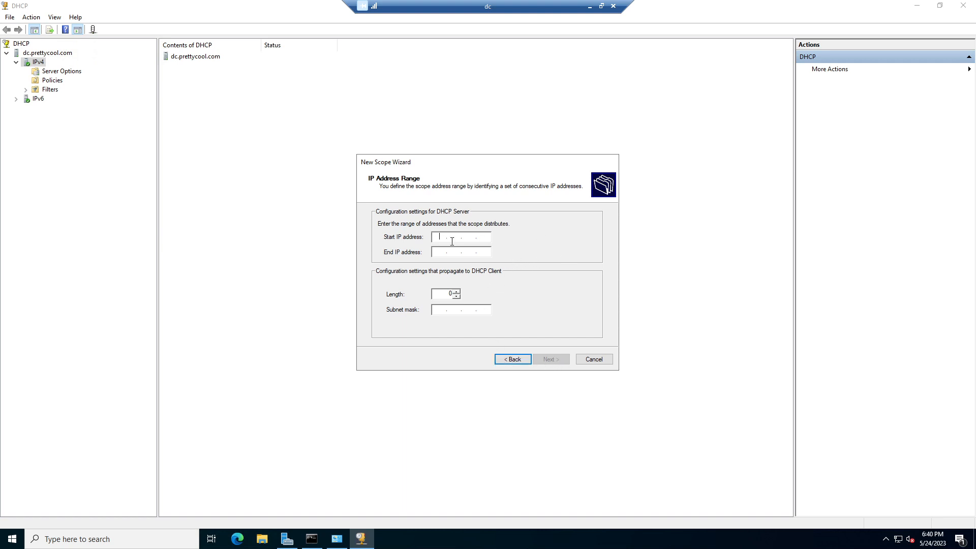
- Set the scope's address range from 192.168.88.50 to 192.168.88.70, accepting the 24-bit subnet mask
type("192.168.88.50")
left_click(439, 252)
type("192 . 168 . ")
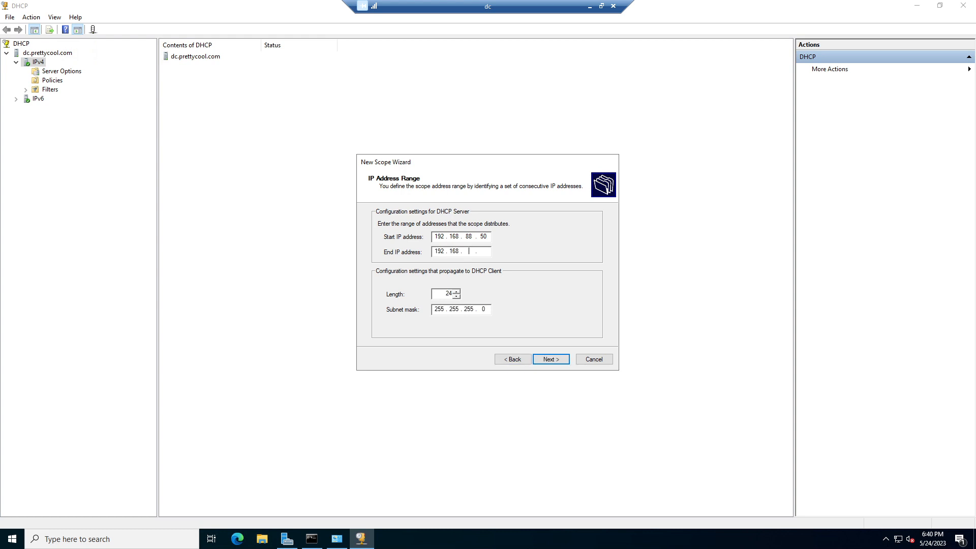
type("88 . 70")
left_click(558, 358)
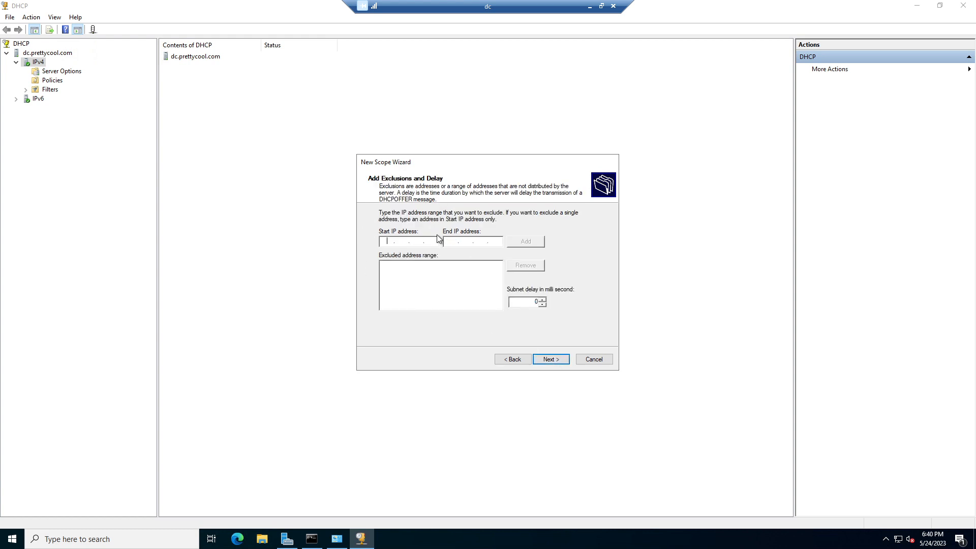
- Leave the exclusions empty, accept the lease duration, and choose to configure the DHCP options now
left_click(553, 358)
left_click(549, 360)
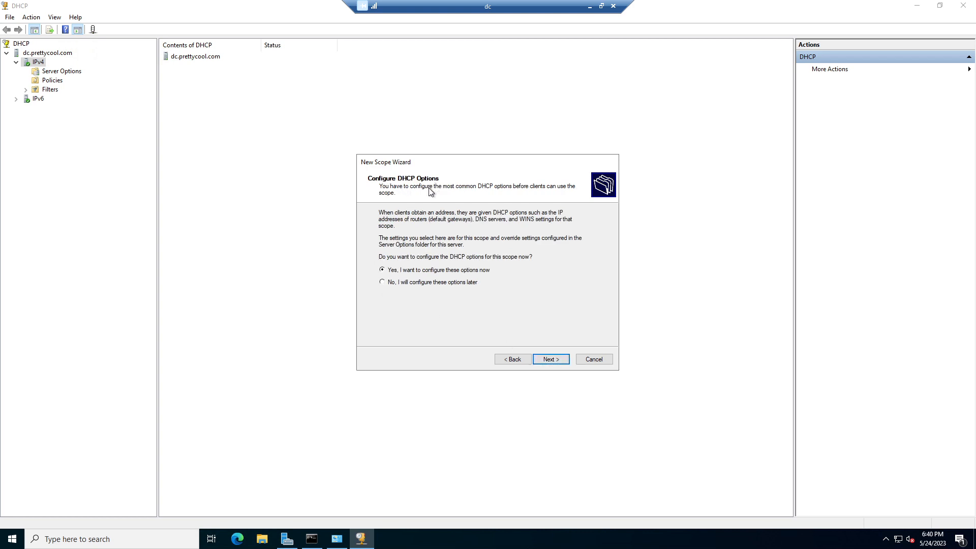
left_click(553, 359)
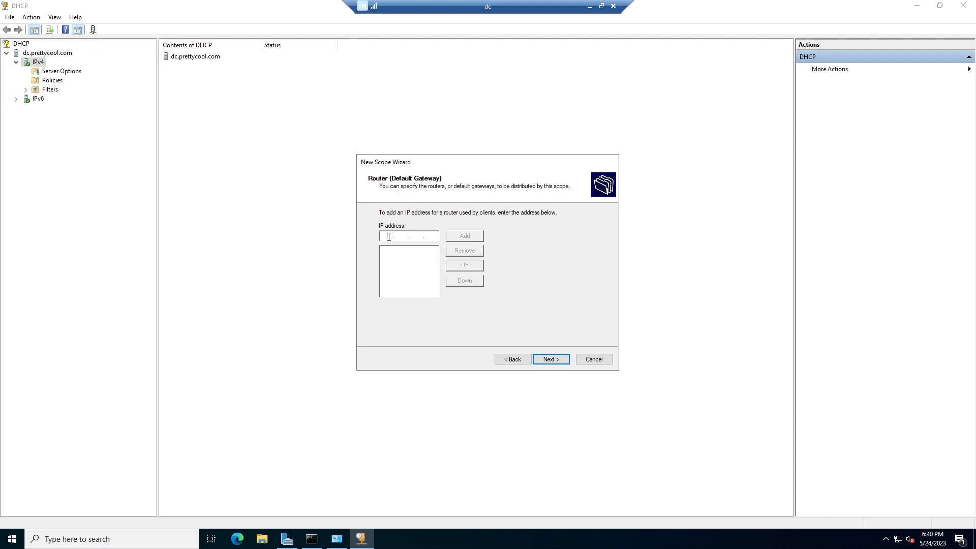
- Enter 192.168.88.1 as the router address and compare it with the default gateway in the server's Command Prompt
type("192 . 168 . 88 . 1")
left_click(311, 539)
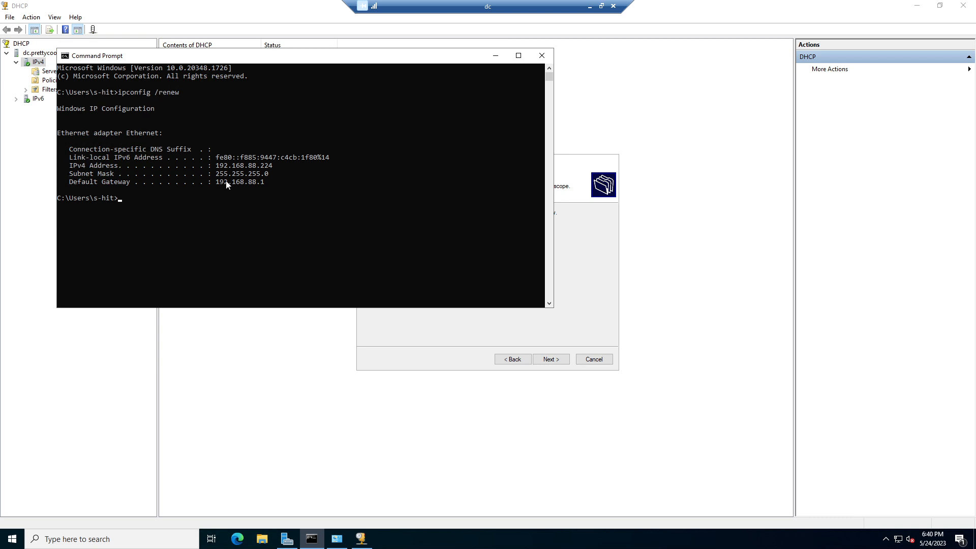
left_click_drag(177, 182, 281, 184)
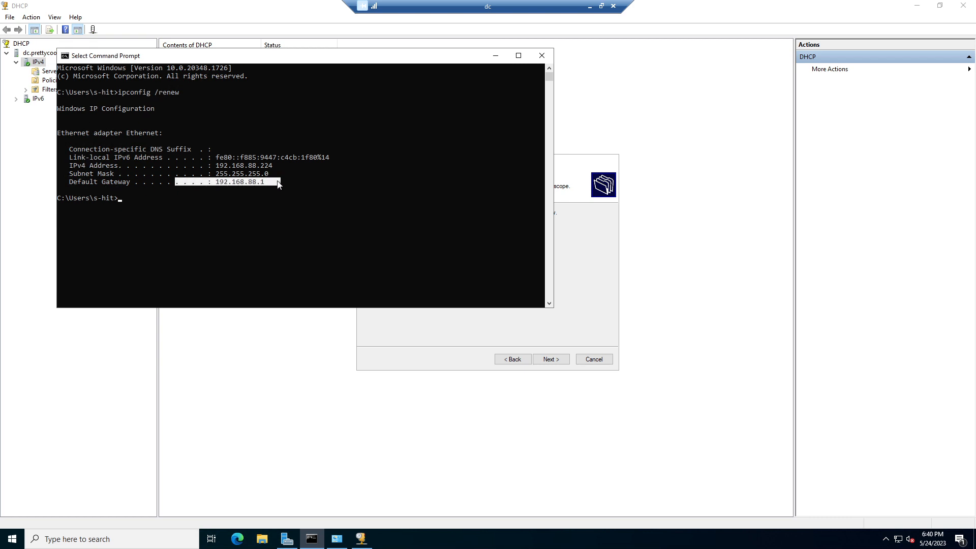
left_click(540, 57)
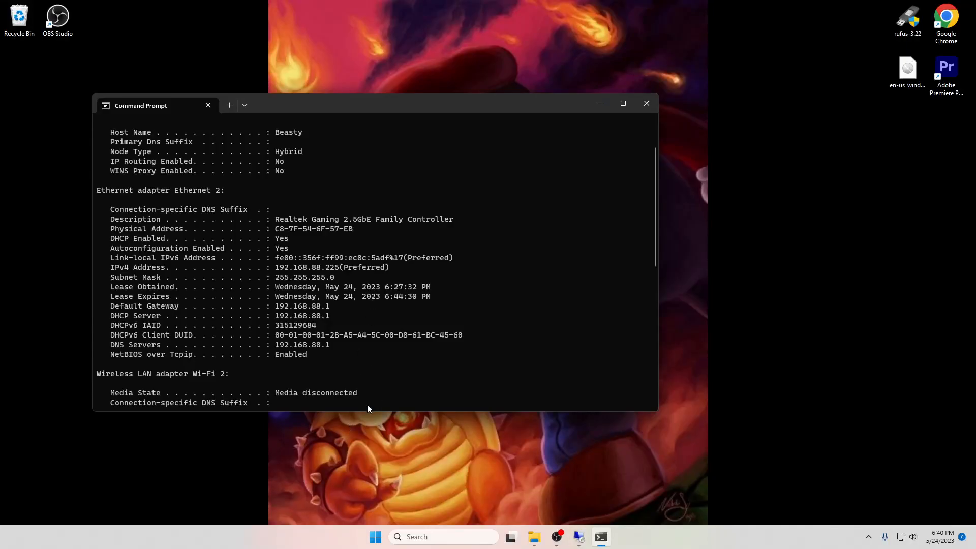
- Rerun the IP configuration listing in the local computer's Command Prompt and examine the default gateway of Ethernet 2
scroll(354, 388, "down", 11)
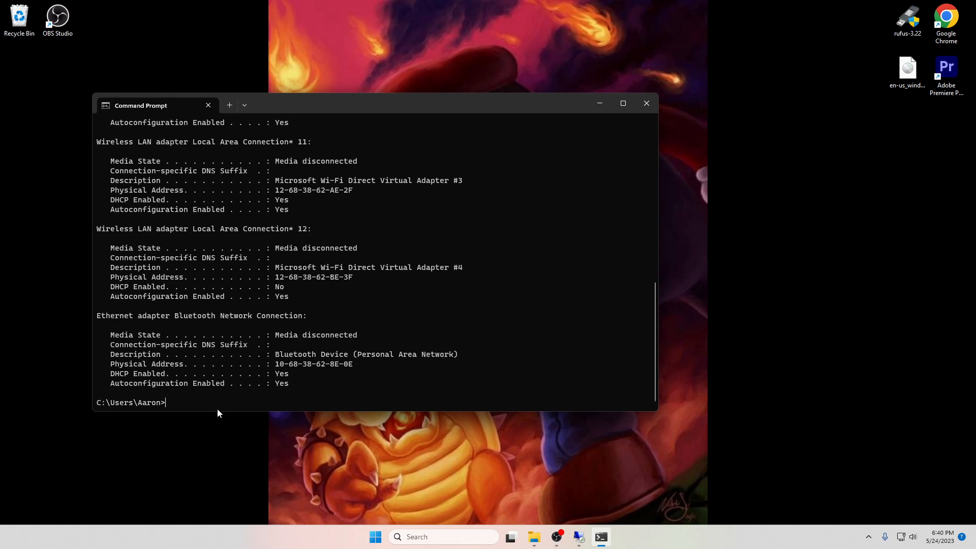
key("Up")
key("Escape")
scroll(282, 261, "up", 10)
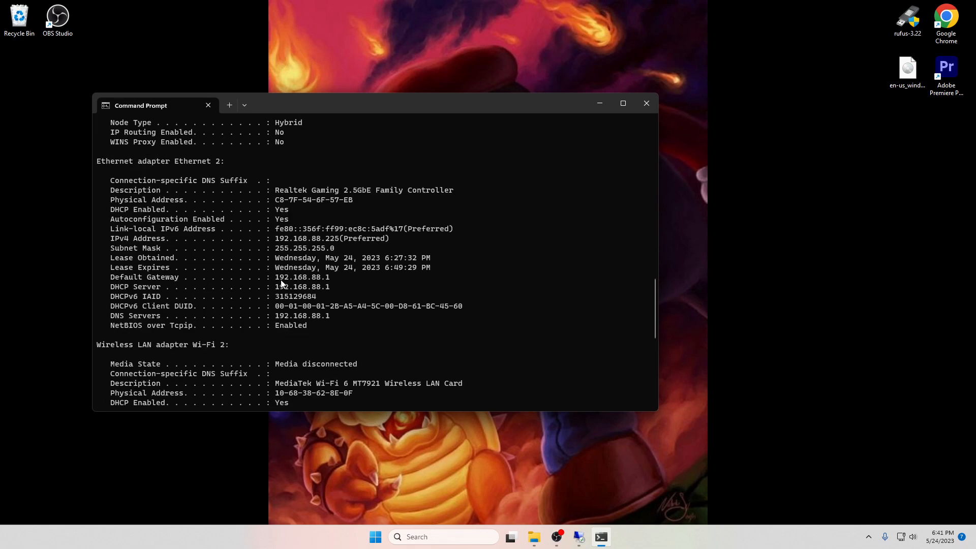
left_click_drag(106, 277, 356, 281)
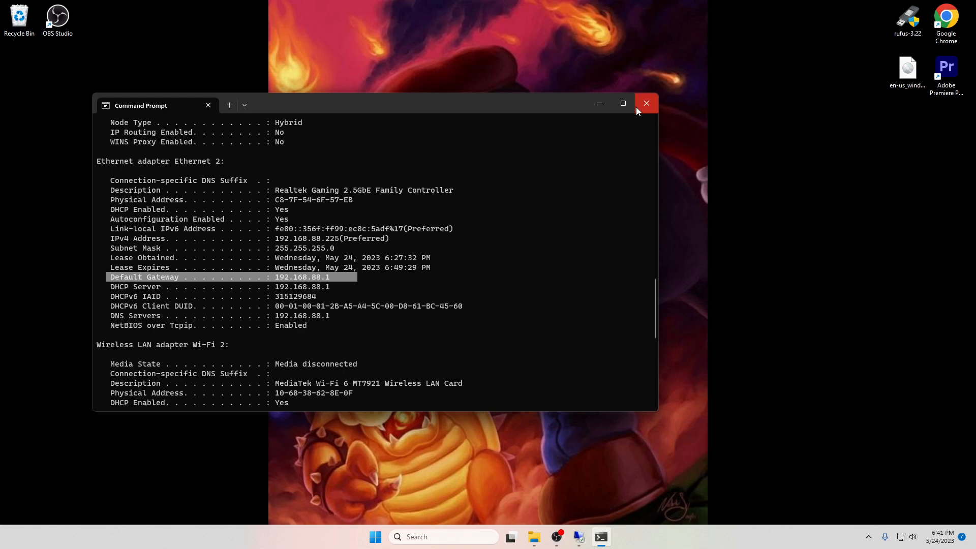
- Return to the remote server session and add 192.168.88.1 as the scope's default gateway
left_click(584, 542)
left_click(465, 235)
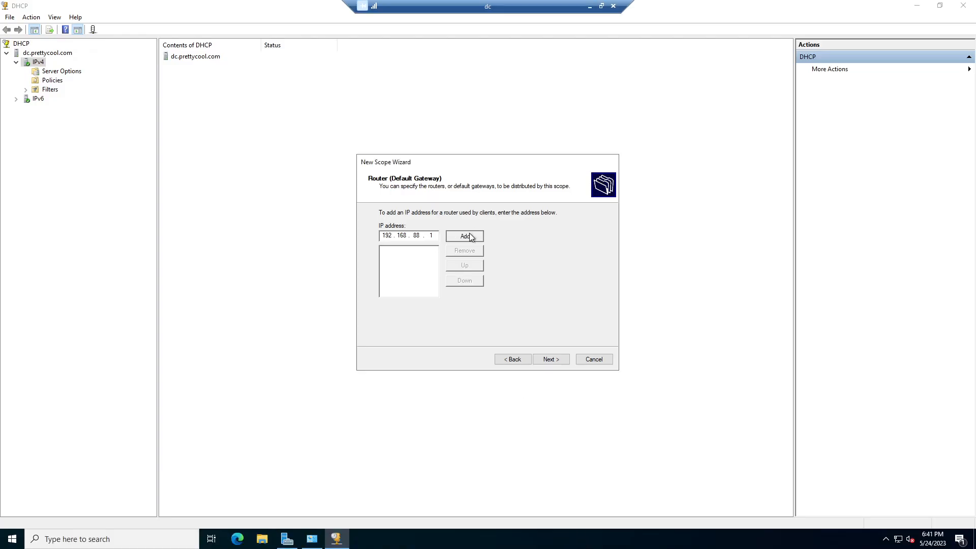
left_click(552, 359)
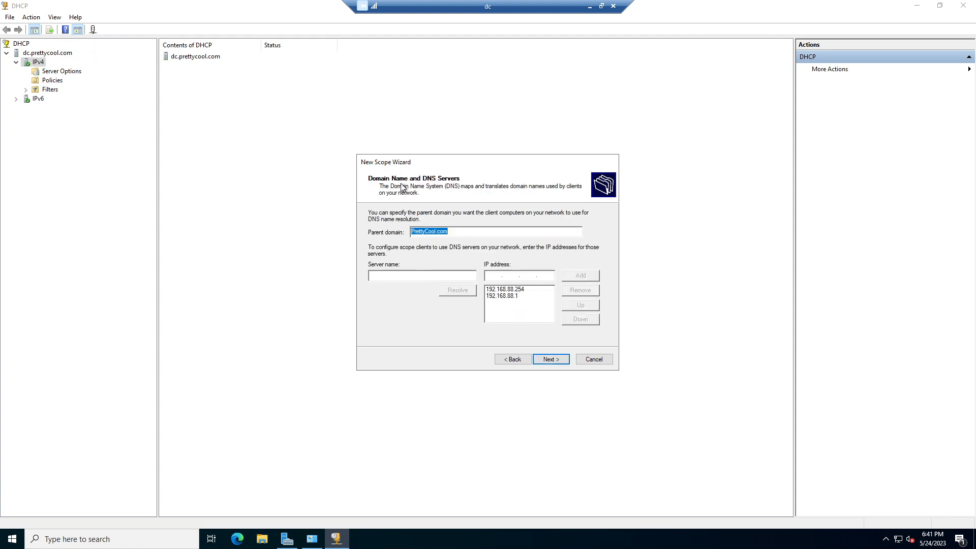
- Review and accept the PrettyCool.com parent domain with DNS servers 192.168.88.254 and 192.168.88.1
left_click(514, 290)
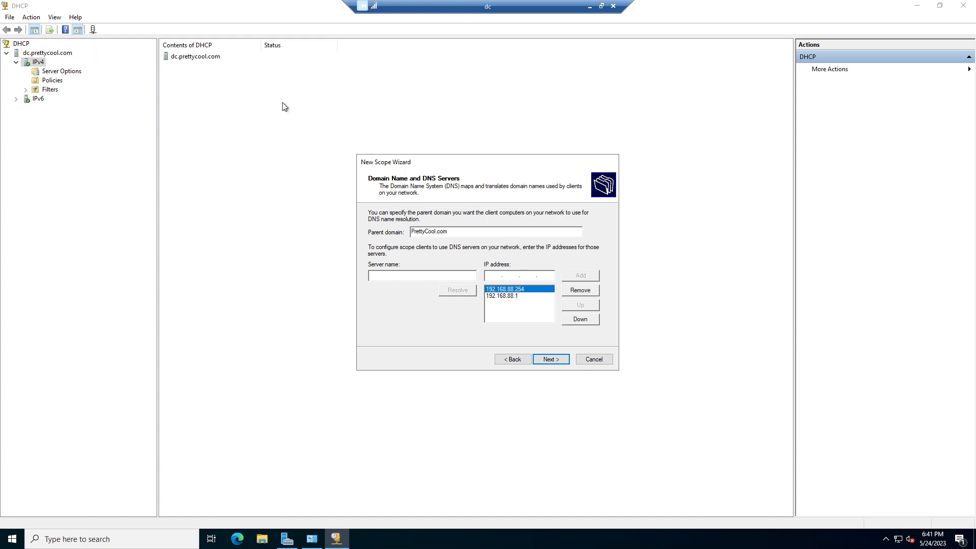
left_click(498, 298)
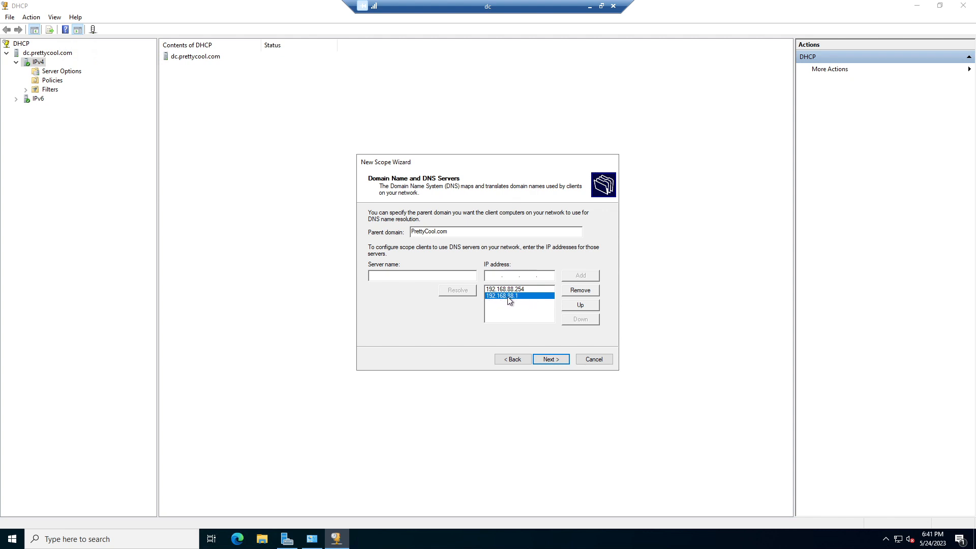
left_click(550, 361)
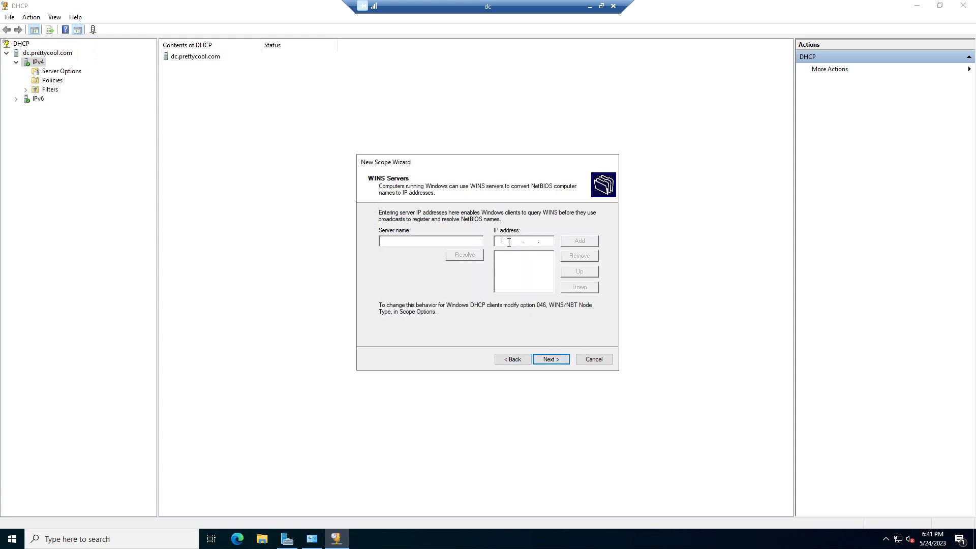
- Add 192.168.88.254 as the WINS server and finish the wizard with the scope activated now
type("192 . 168 . 88 . 254")
left_click(579, 240)
left_click(553, 360)
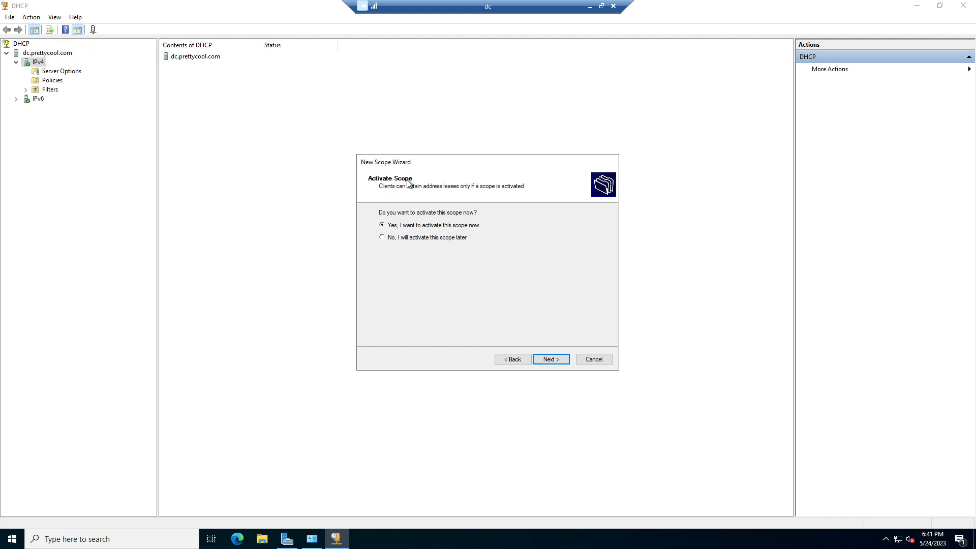
left_click(555, 360)
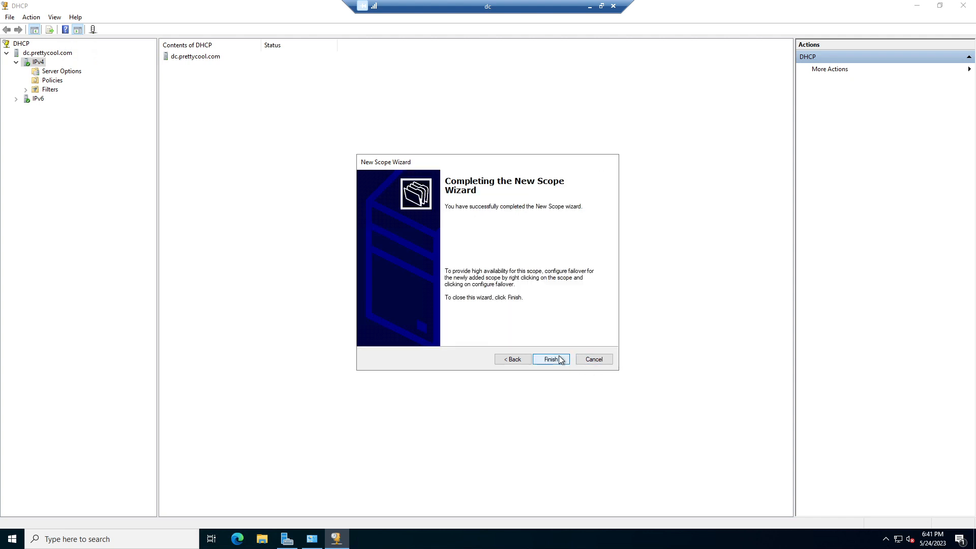
left_click(552, 360)
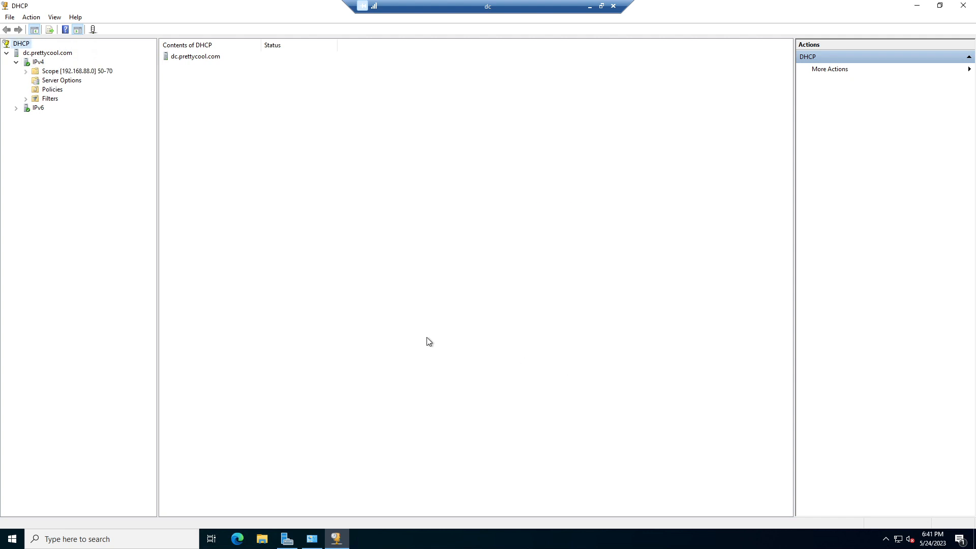
- Expand the new 50-70 scope and examine its address pool and address leases
left_click(47, 71)
double_click(47, 71)
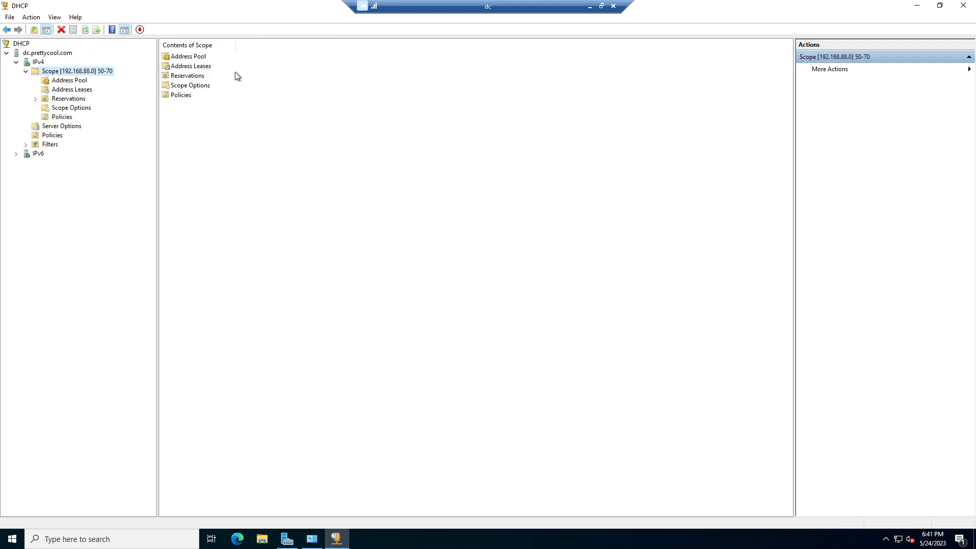
left_click(69, 82)
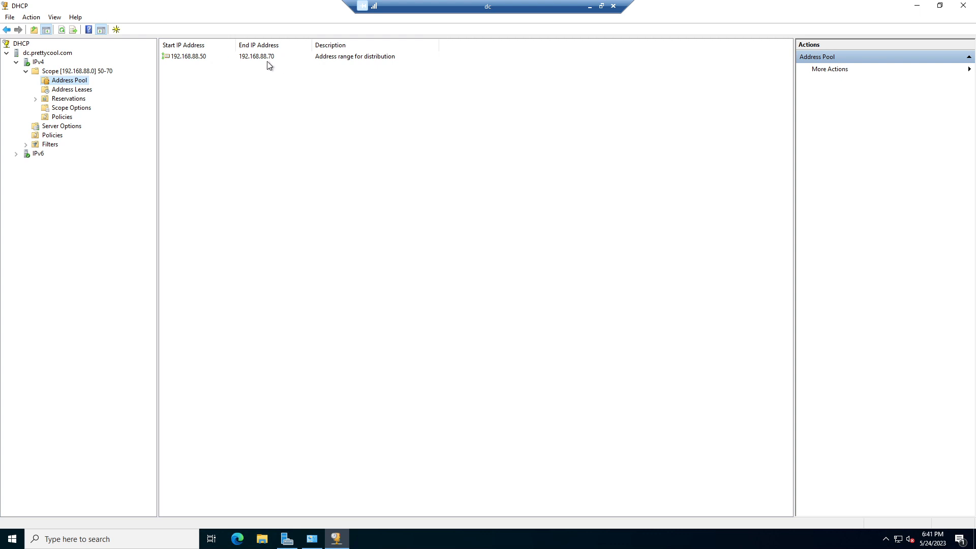
left_click(71, 90)
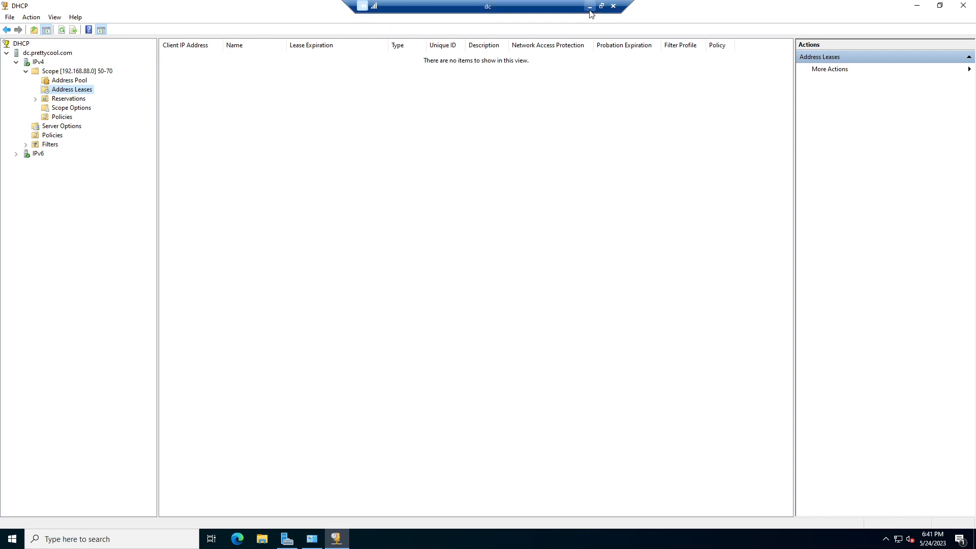
- Minimize the DHCP console, review the DC server's forwarders in DNS Manager, and close DNS Manager
left_click(917, 6)
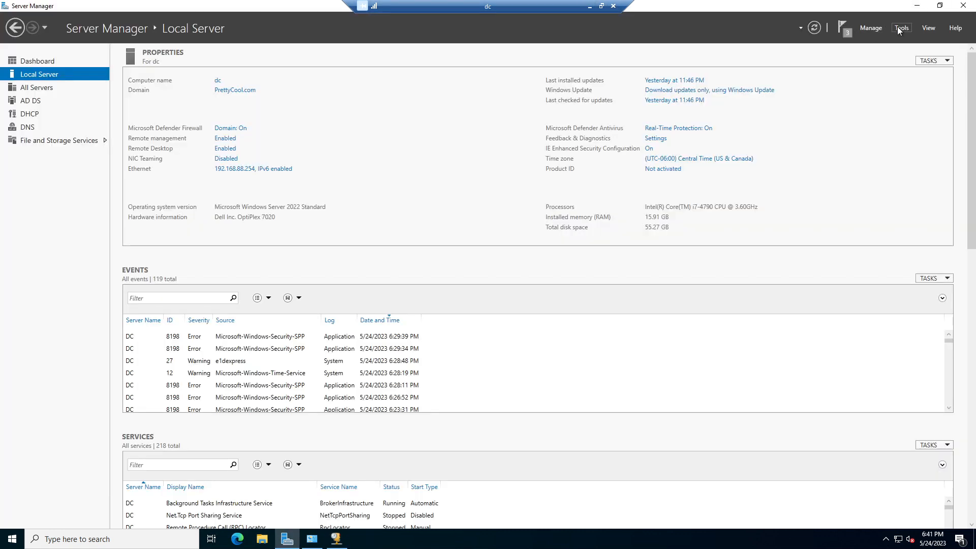
left_click(901, 28)
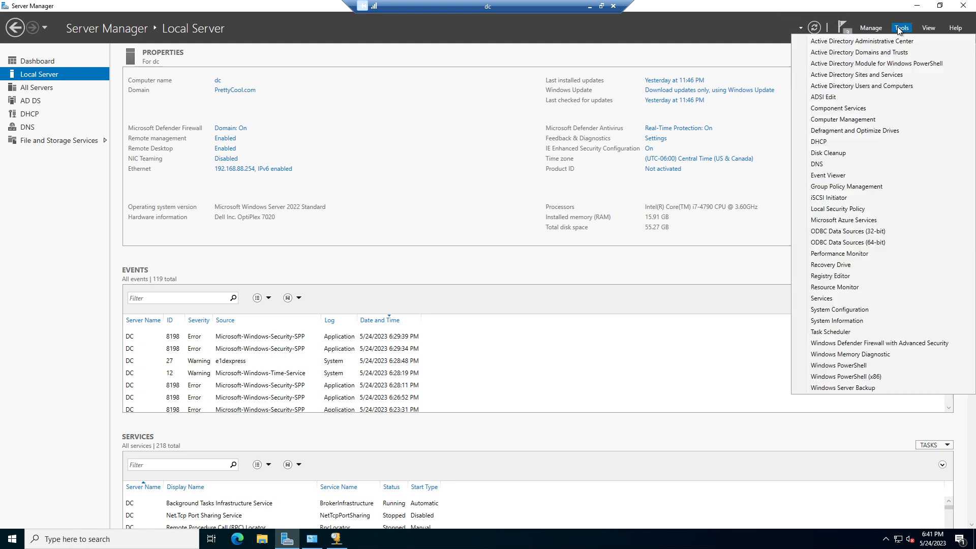
left_click(819, 164)
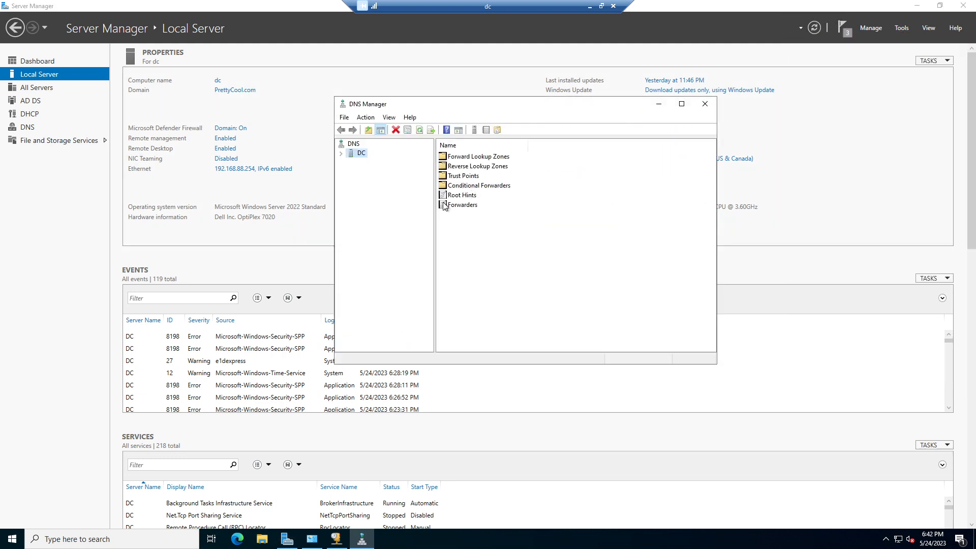
left_click(451, 207)
double_click(451, 207)
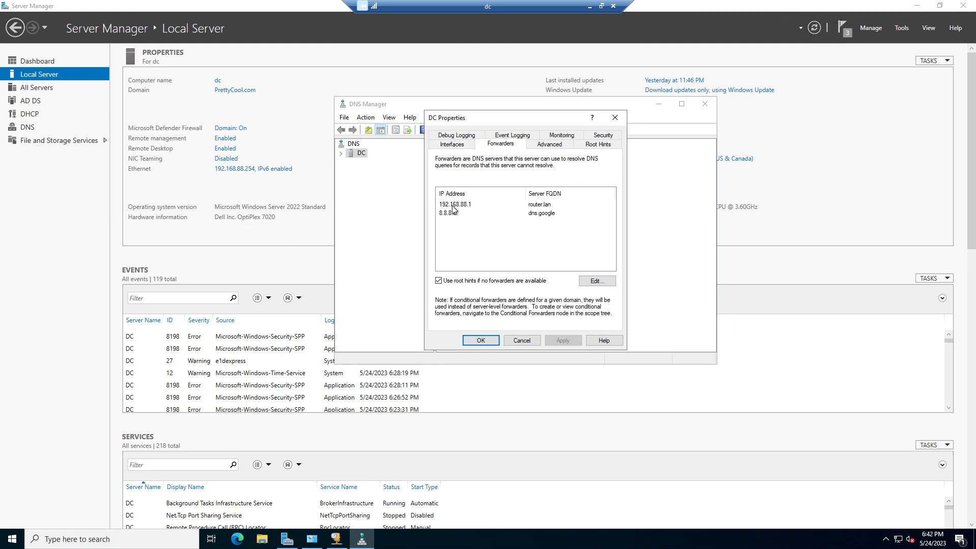
left_click(440, 207)
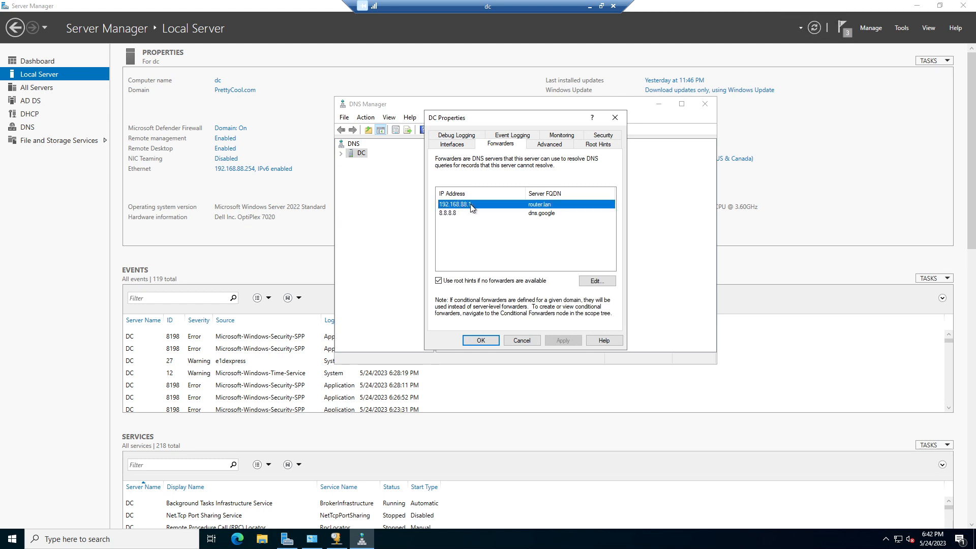
left_click(481, 340)
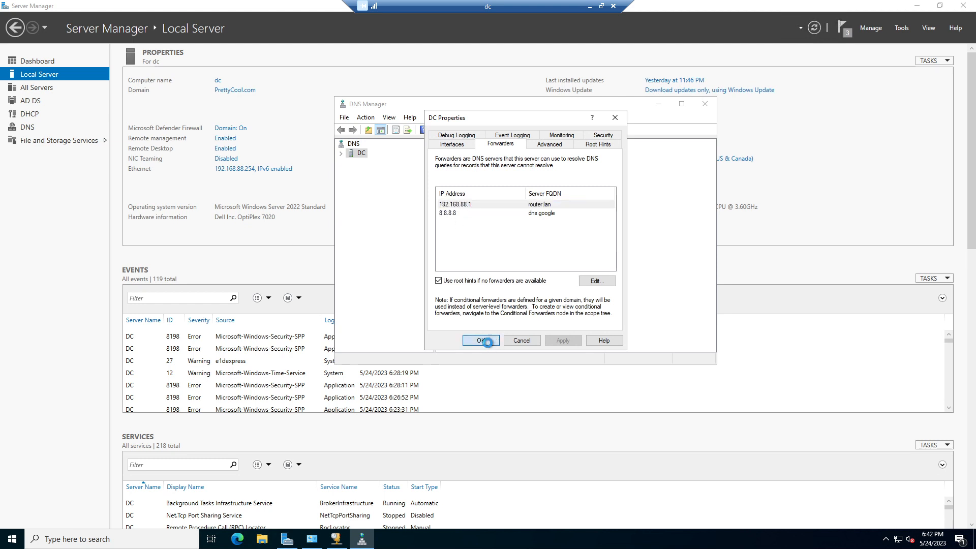
left_click(704, 104)
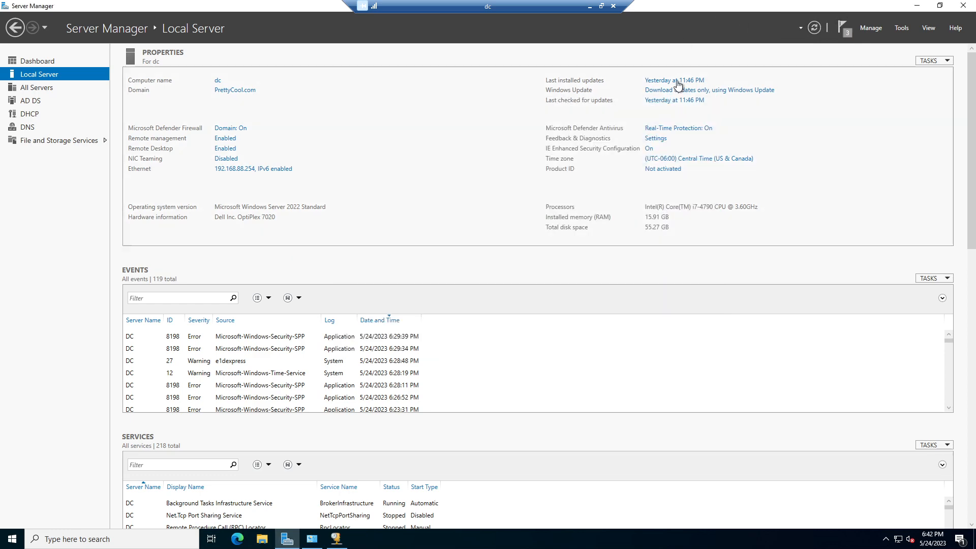
- Minimize the remote server session and open the local PC's computer name and domain change dialog from its About settings
left_click(590, 7)
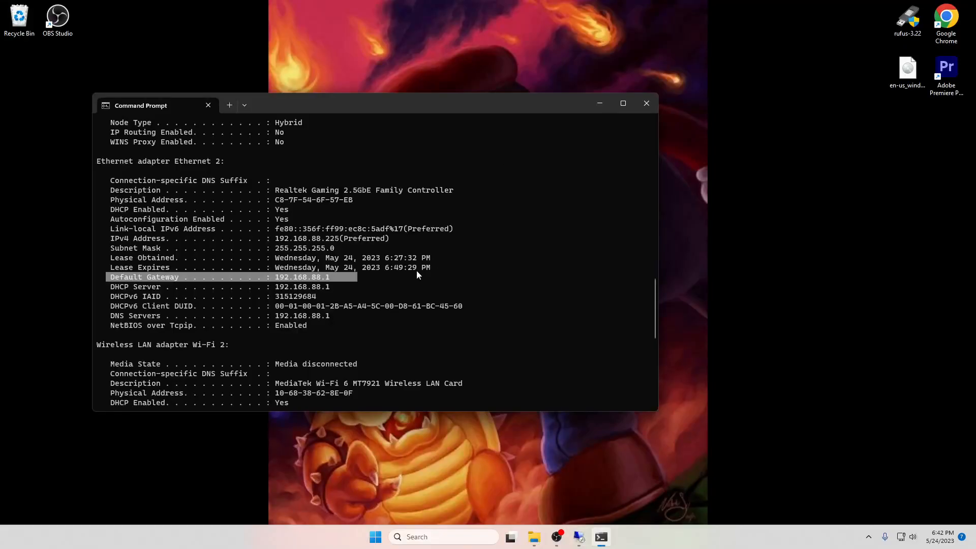
left_click(472, 539)
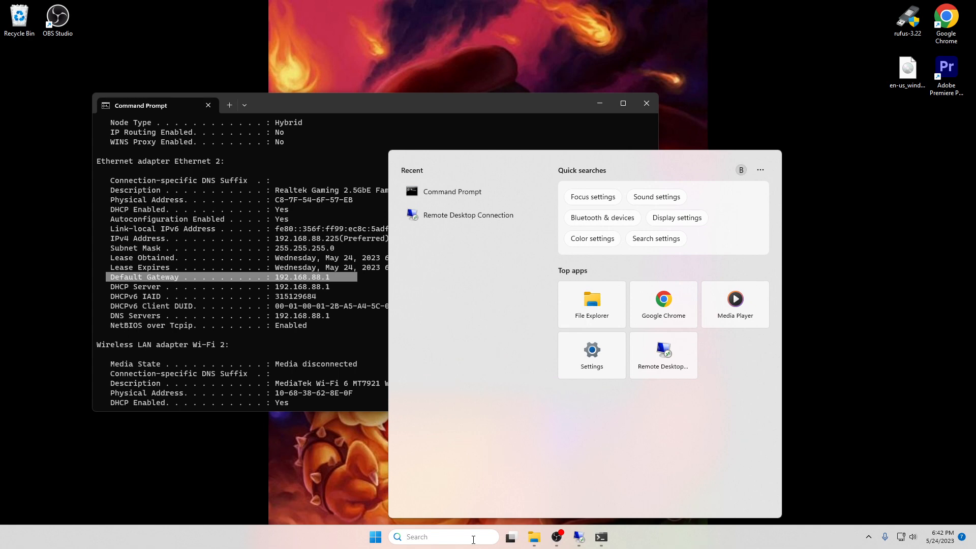
type("about")
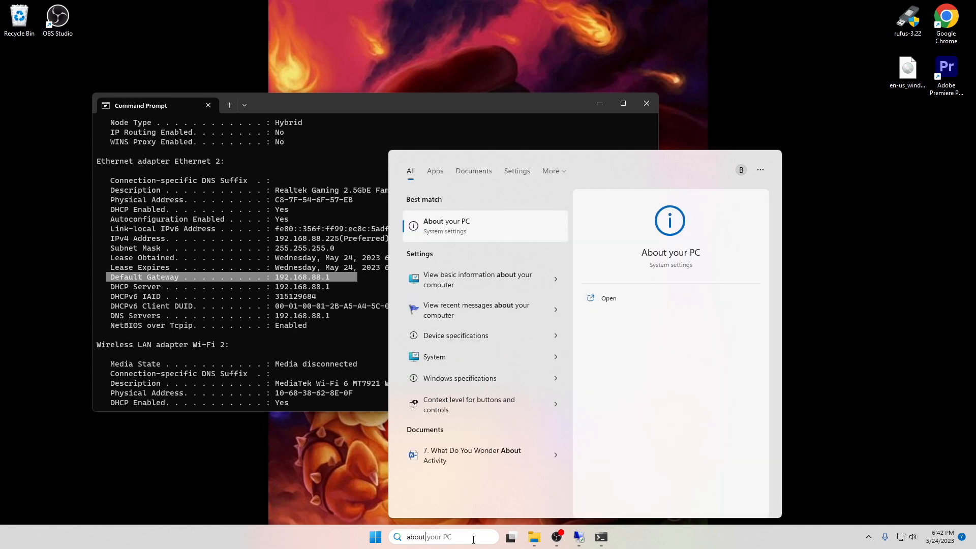
key("Return")
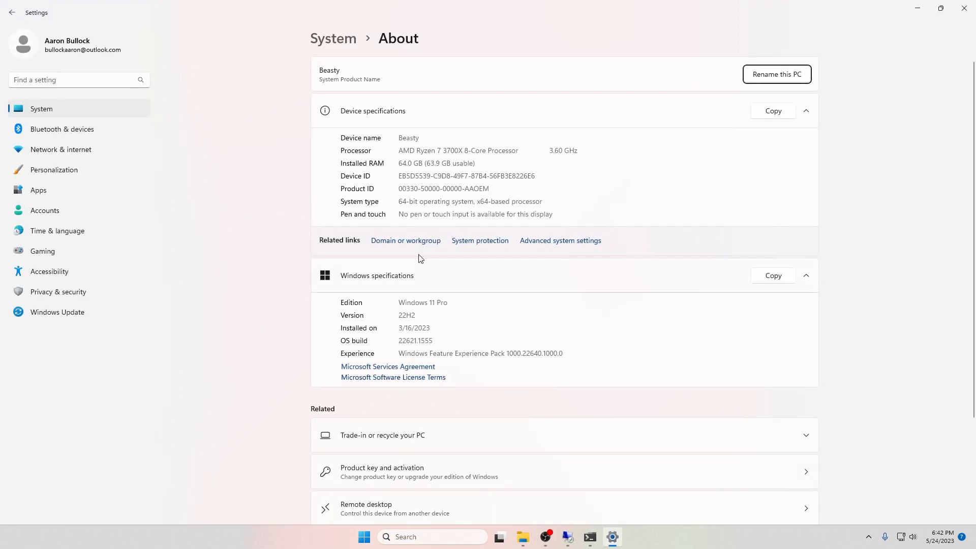
left_click(408, 241)
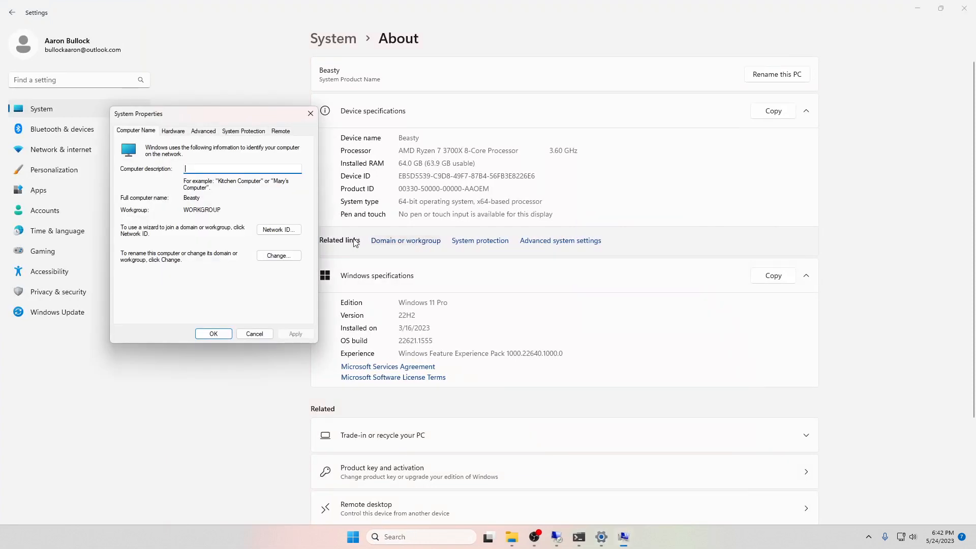
left_click(279, 256)
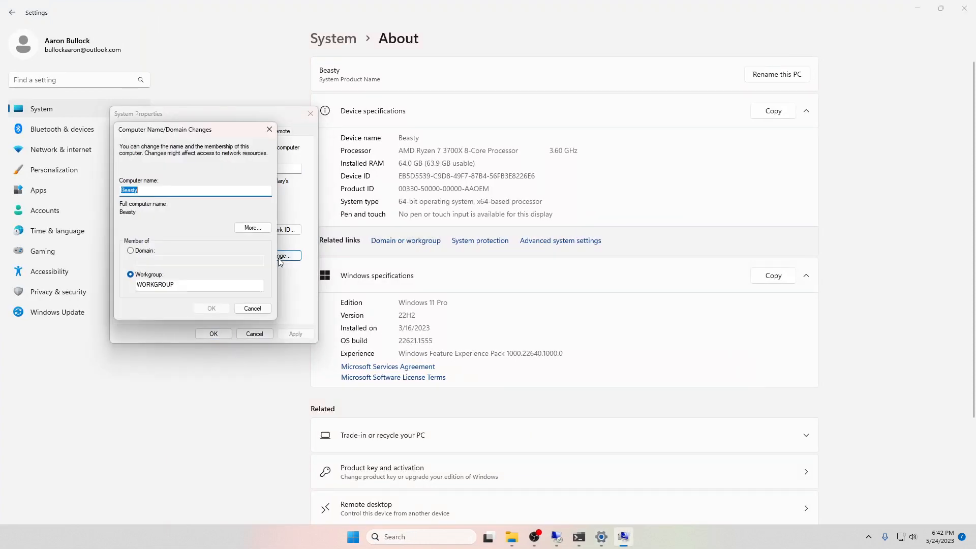
- Make the PC a member of the domain prettycool.com and submit the change
left_click(132, 251)
left_click(152, 261)
type("pr")
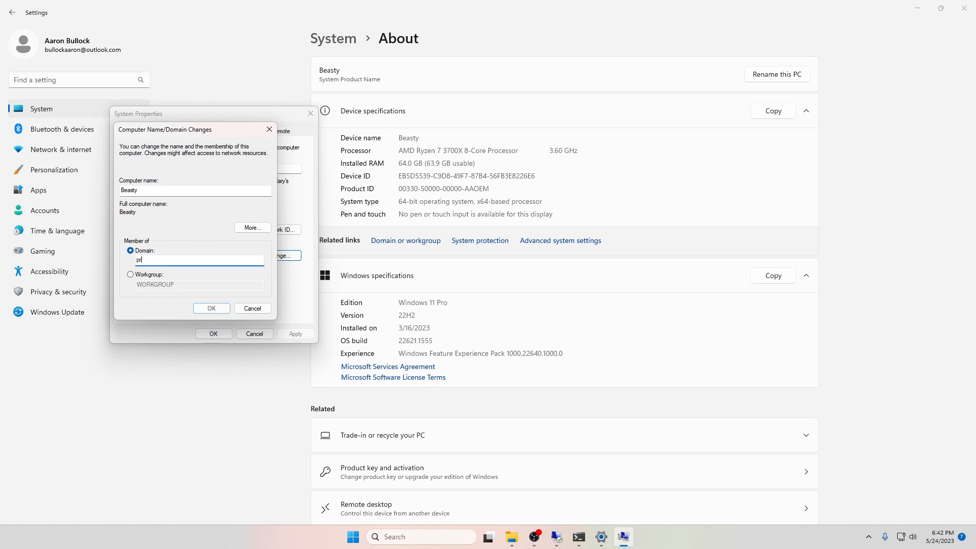
type("ettycool.com")
left_click(220, 308)
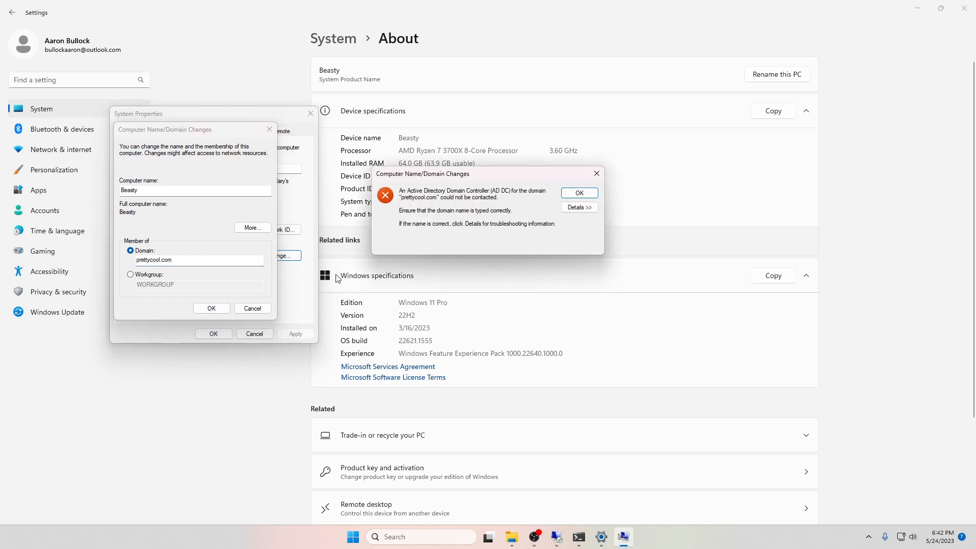
- Examine the details of the domain controller contact error, then return to the Settings window
left_click(575, 207)
left_click_drag(447, 297, 474, 333)
left_click_drag(485, 347, 508, 324)
left_click(539, 62)
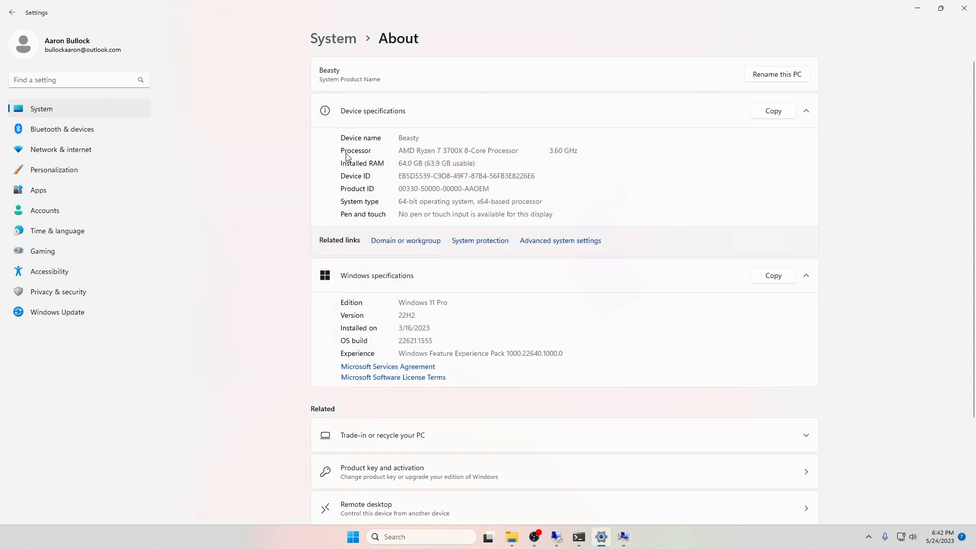
- Open the Ethernet connection's IP assignment, switch it to Manual and turn on IPv4
right_click(902, 536)
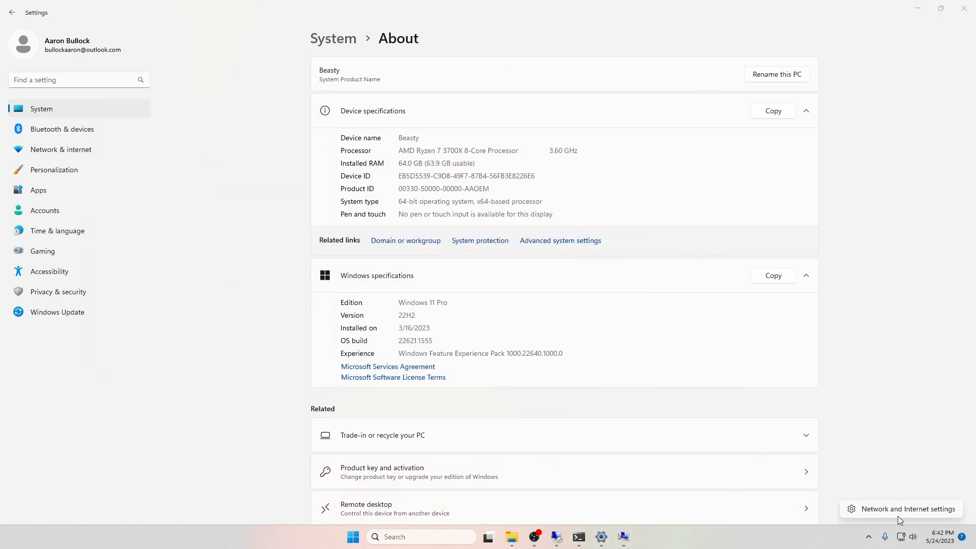
left_click(898, 514)
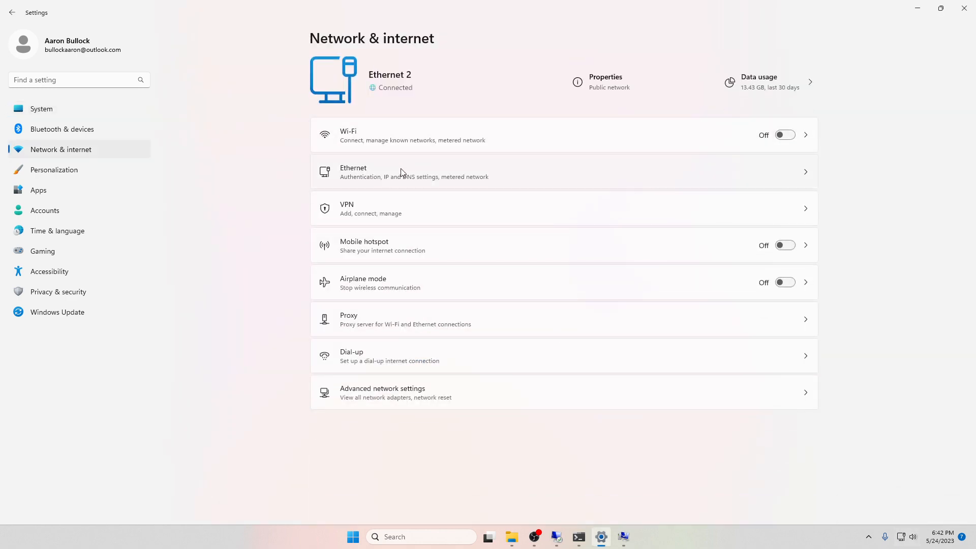
left_click(425, 181)
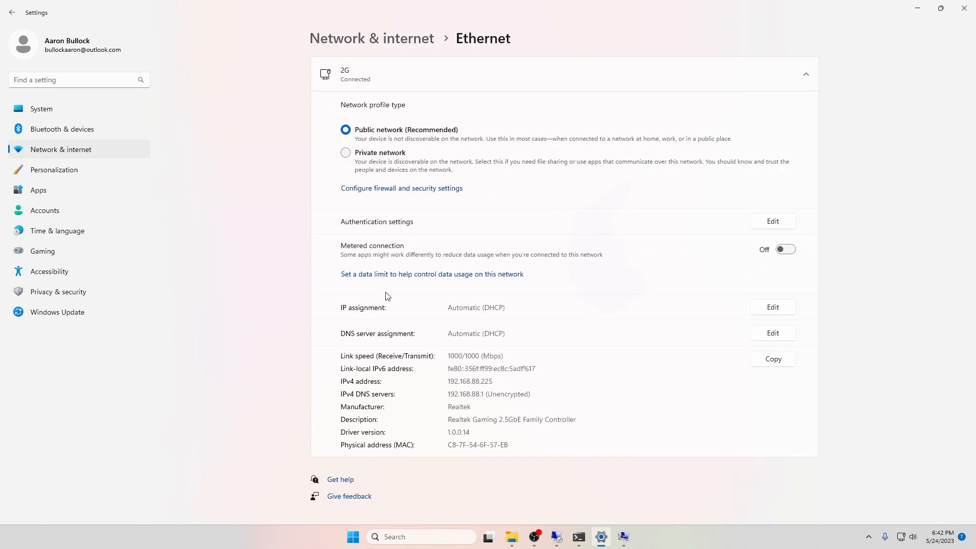
left_click(763, 311)
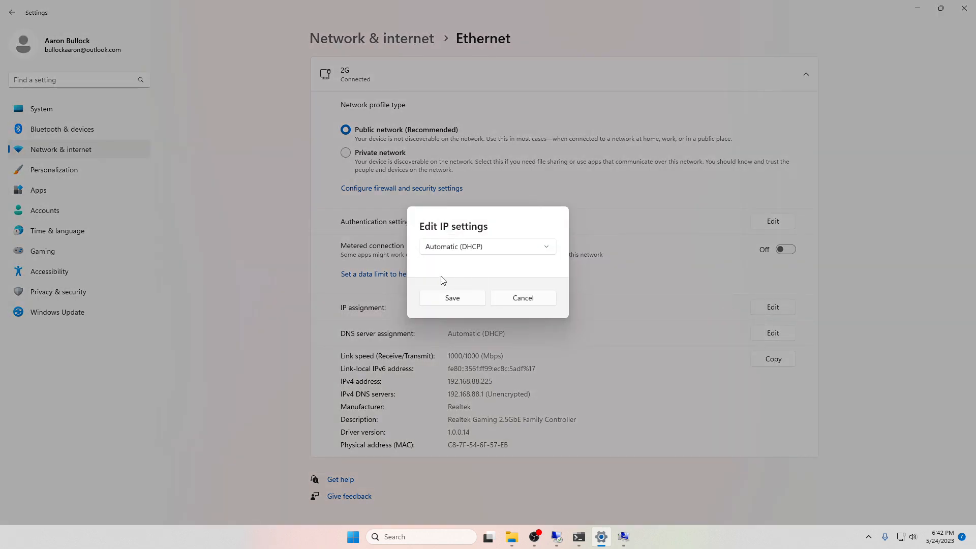
left_click(516, 252)
left_click(497, 266)
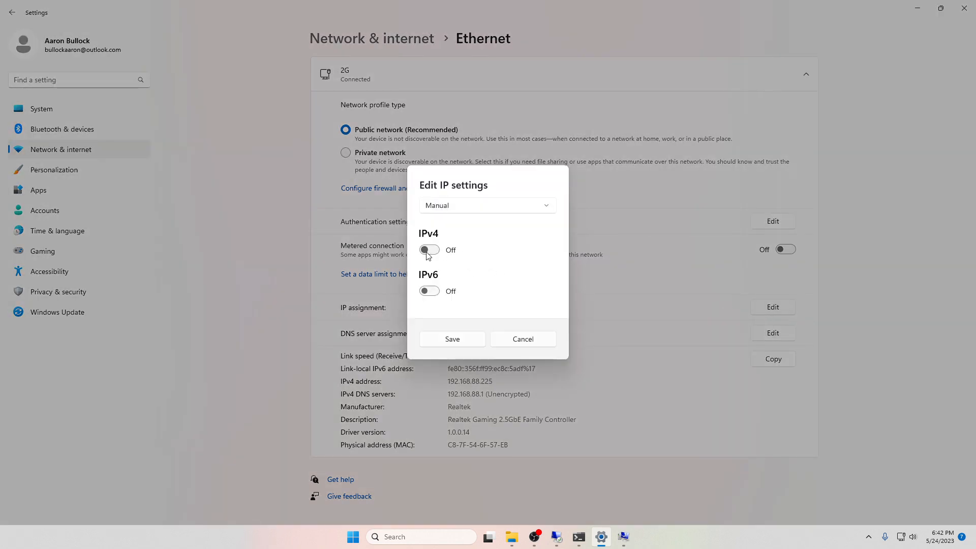
left_click(429, 251)
- Set the Ethernet IP address to 192.168.88.4 with subnet mask 255.255.255.0
left_click(449, 194)
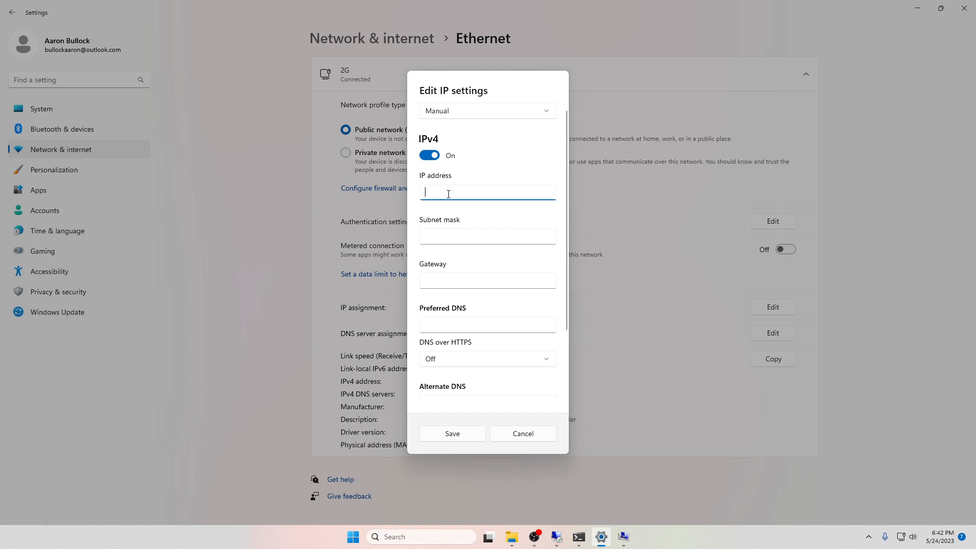
type("192.168.88.")
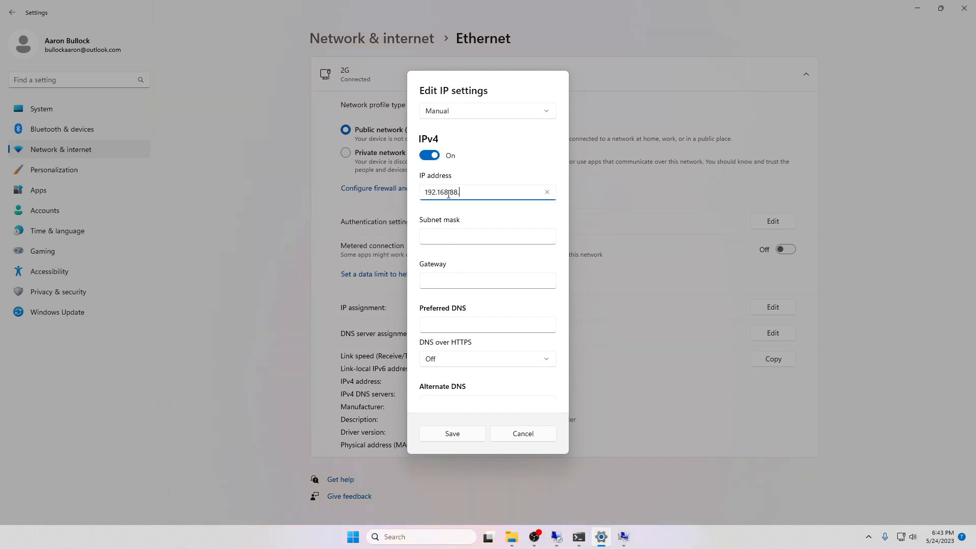
type("4")
left_click(428, 240)
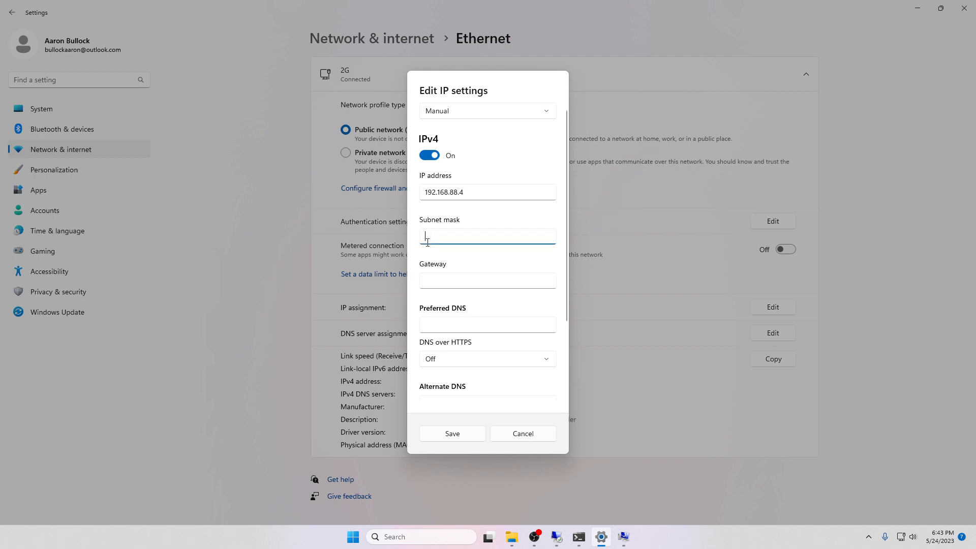
type("255.255.255")
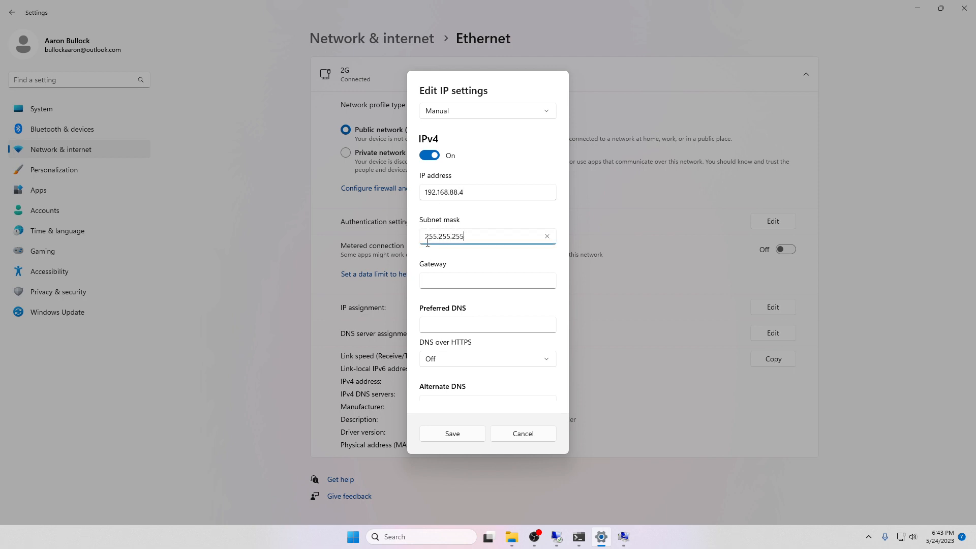
type(".0")
- Set the gateway to 192.168.88.1 and the preferred DNS to 192.168.88.254, and save the IP settings
left_click(497, 285)
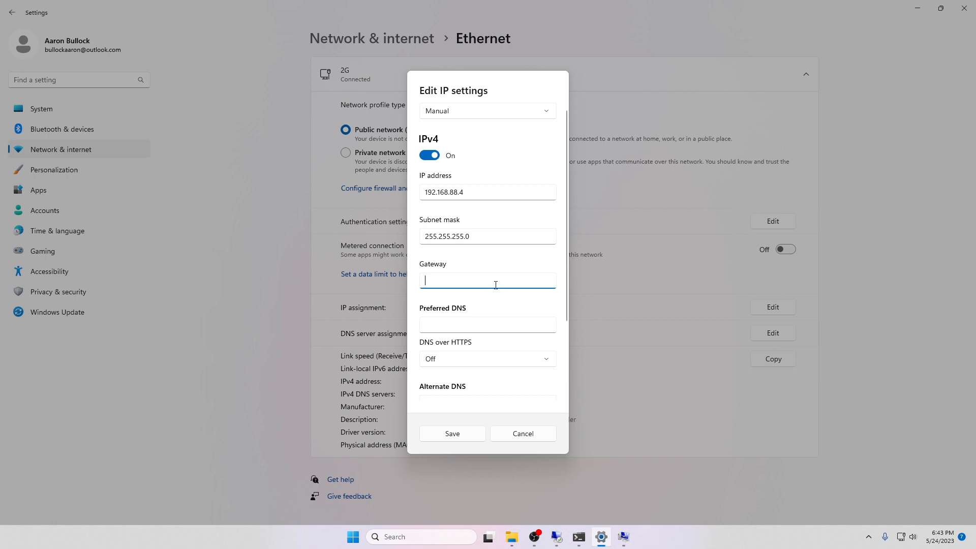
type("192.168.88.1")
left_click(444, 324)
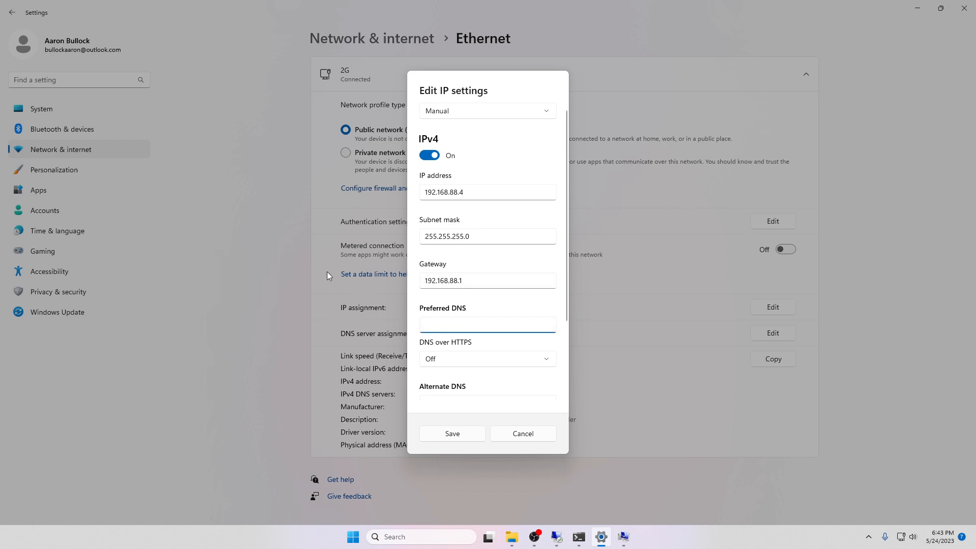
type("192.168.88.254")
left_click(460, 434)
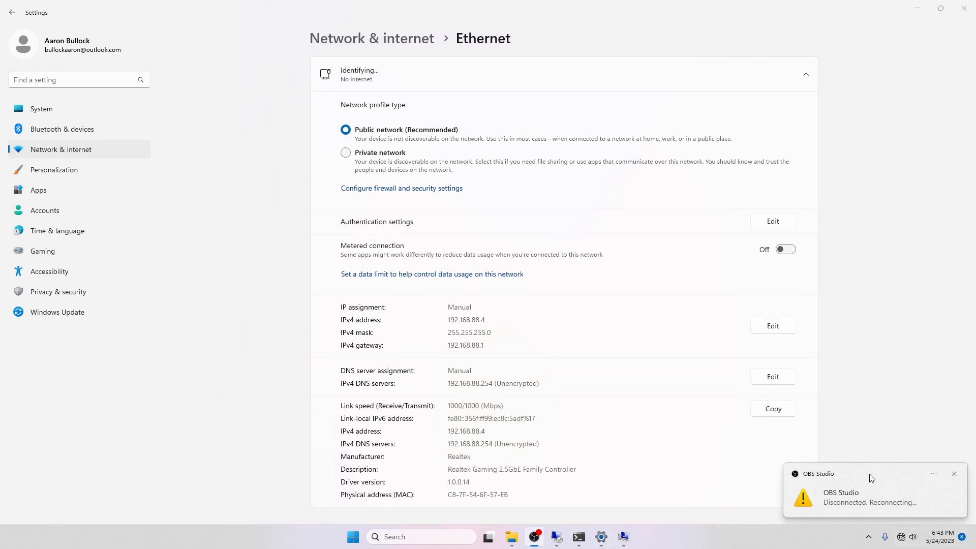
- Return to the domain change dialog, dismiss the error and resubmit the join to prettycool.com
left_click(624, 539)
left_click(573, 199)
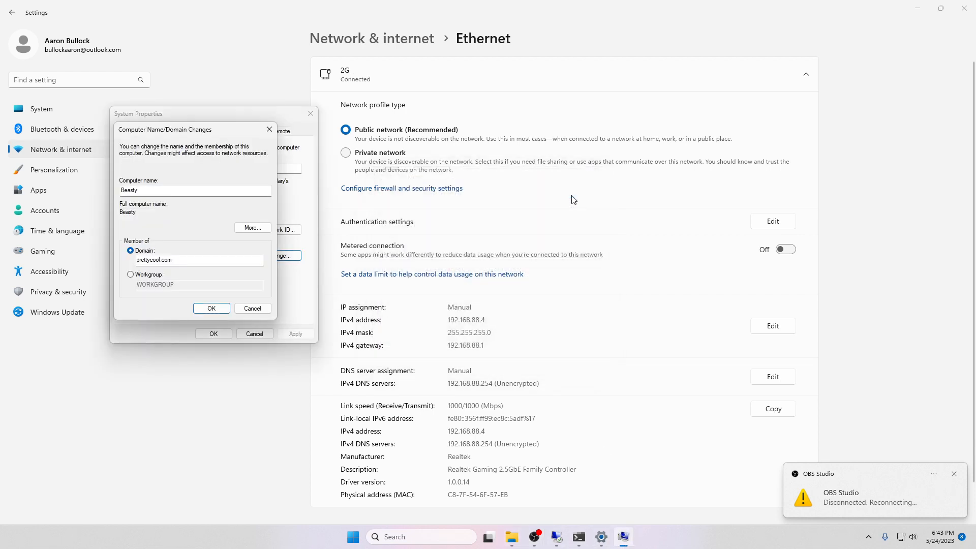
left_click(210, 308)
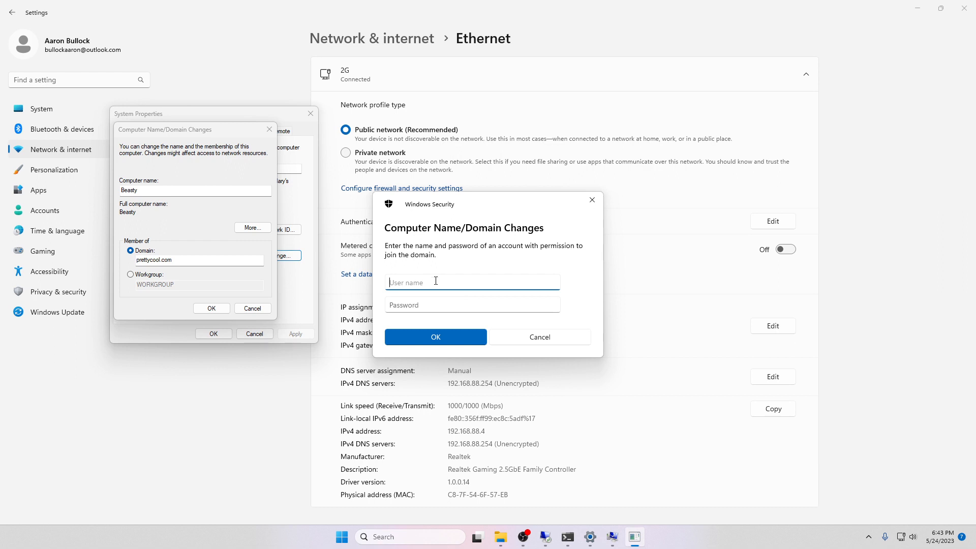
- Authorize the domain join with the user name and password of an account permitted to join computers
left_click_drag(472, 210, 381, 161)
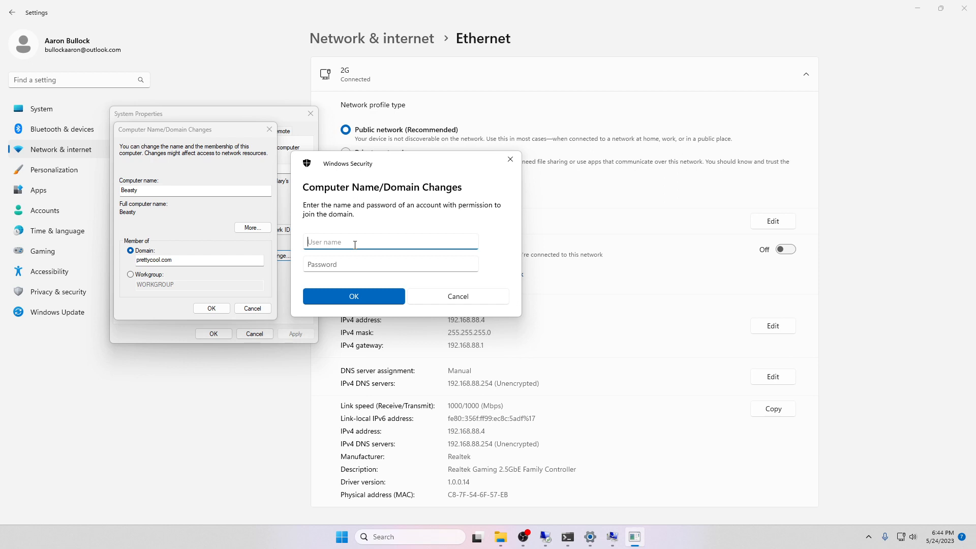
type("s-hit")
key("Tab")
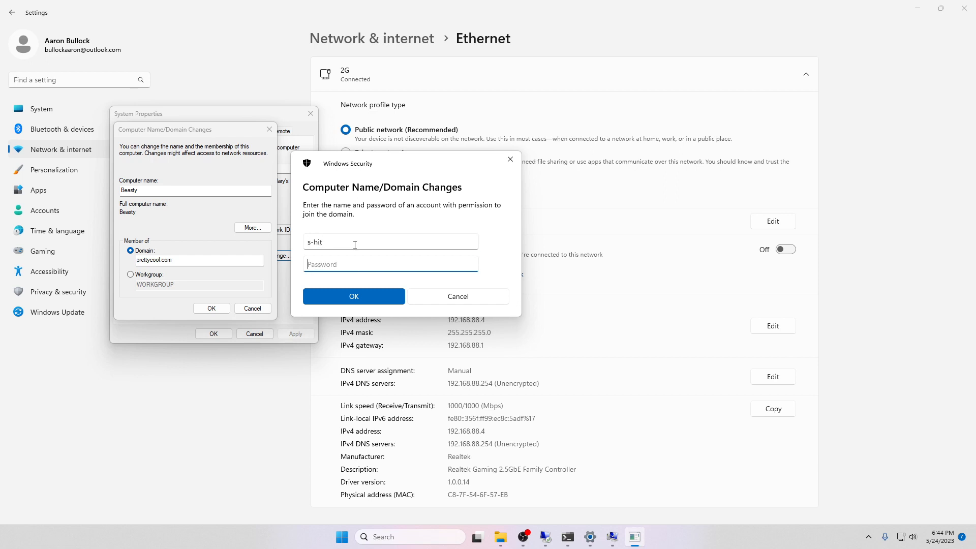
type("•••••••••••••••")
key("Return")
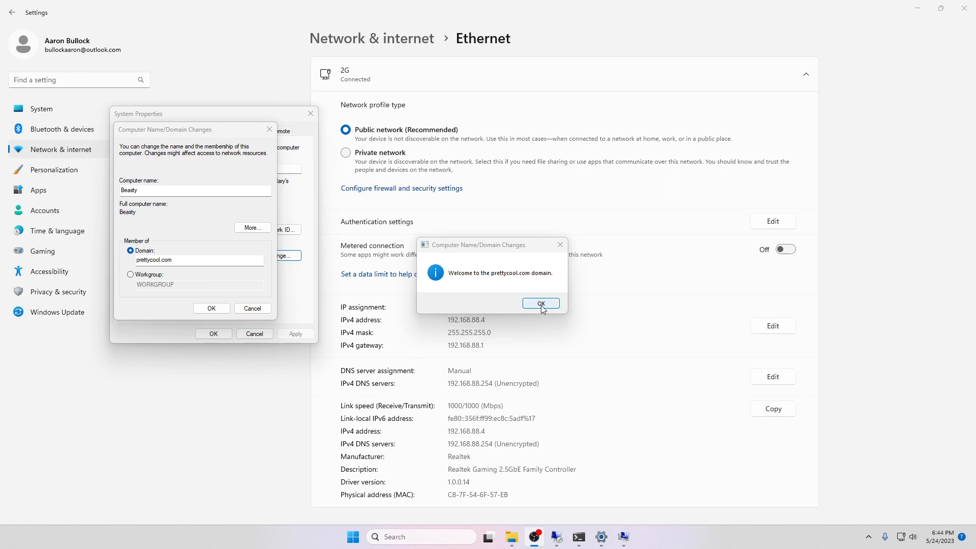
- Acknowledge the domain welcome and restart notices, and bring the Ethernet settings back to the front
left_click(542, 305)
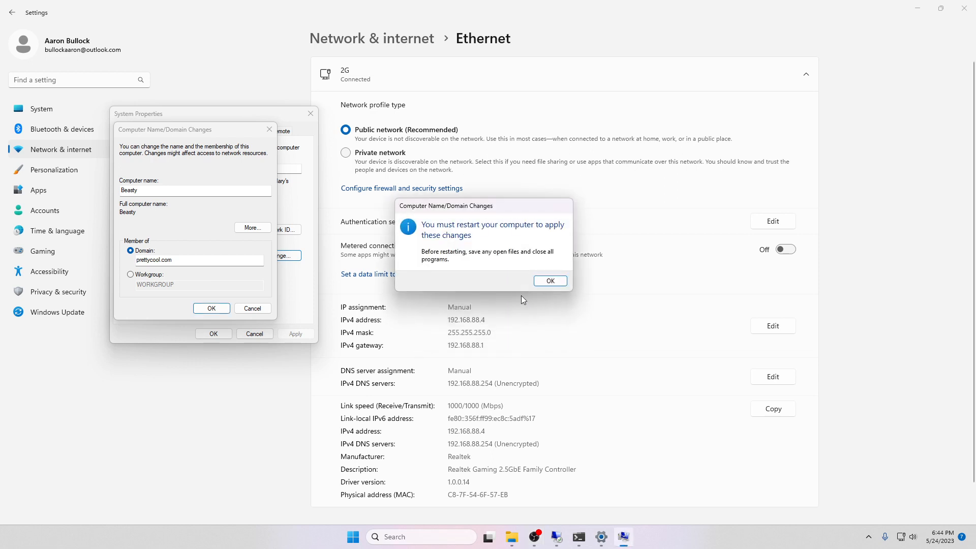
left_click(551, 281)
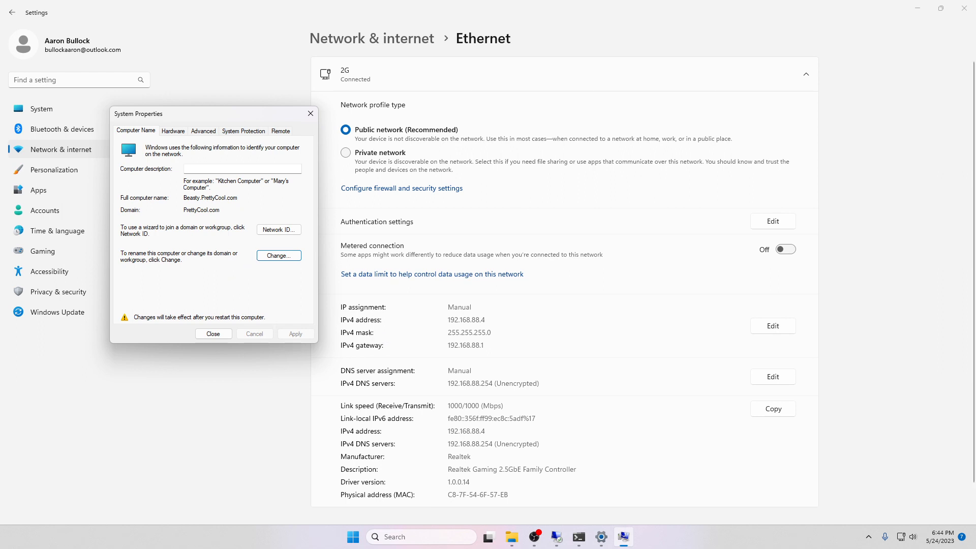
left_click(722, 414)
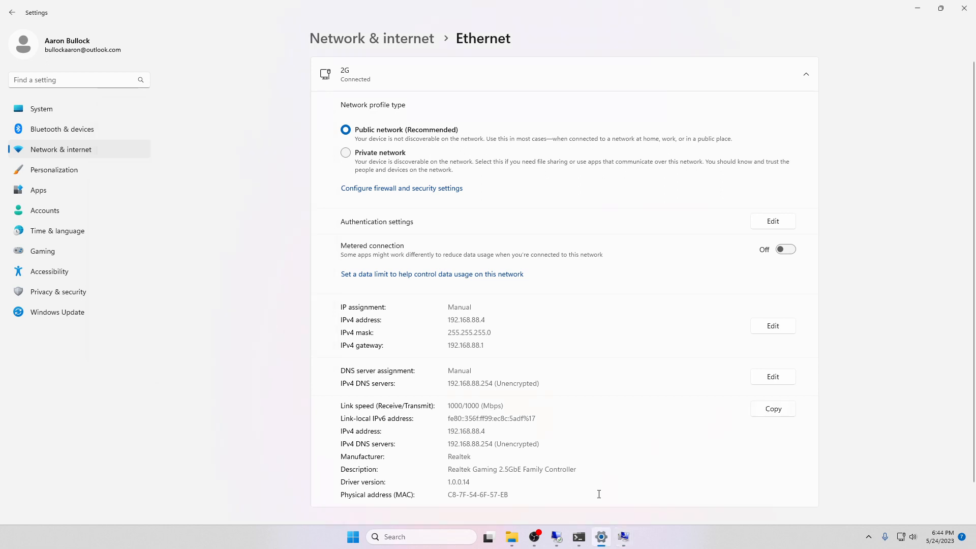